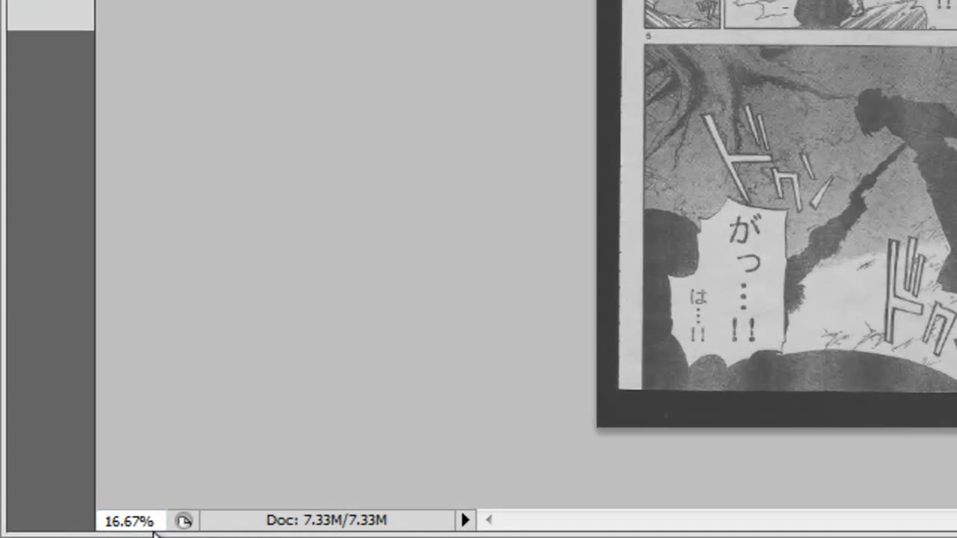
Set the page's zoom to 50% and look over its manga panels.
left_click(145, 522)
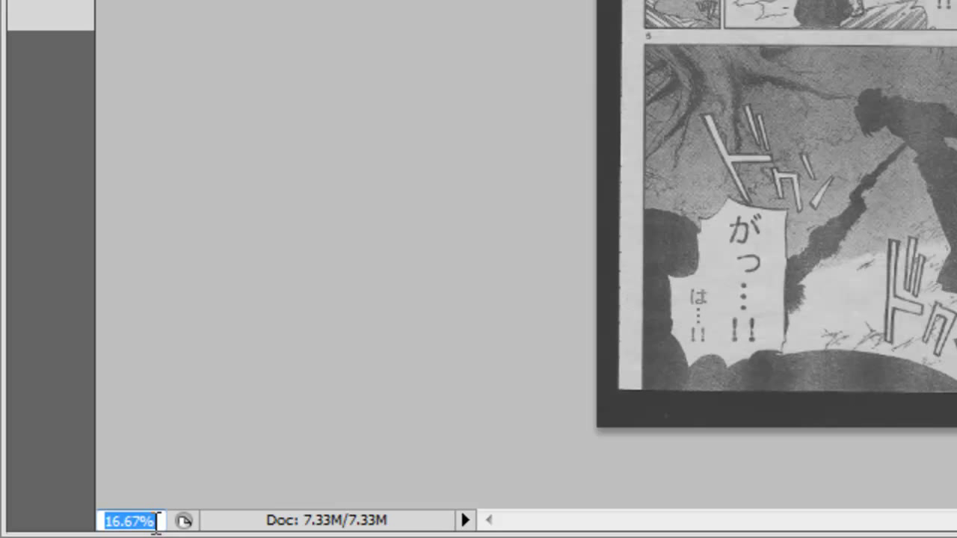
type("50")
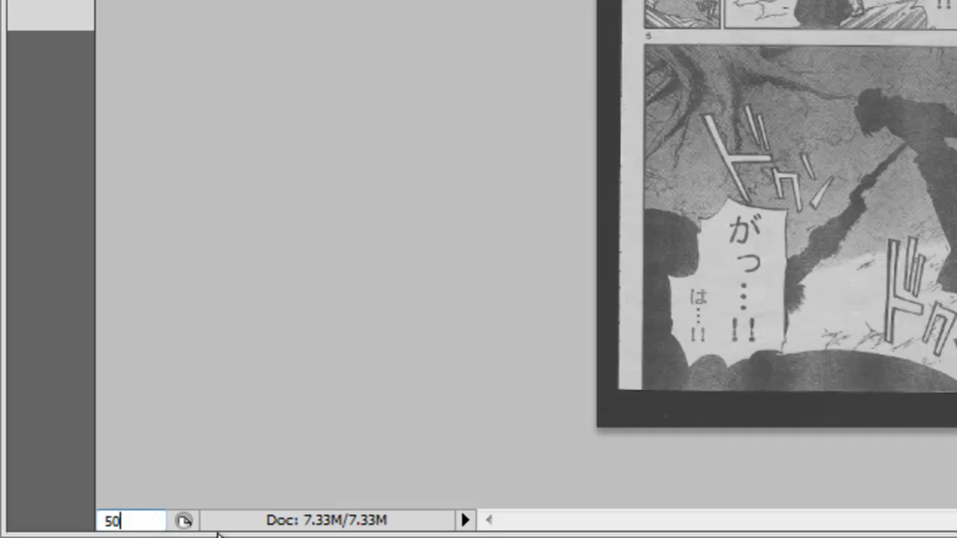
key("Return")
scroll(922, 94, "up", 10)
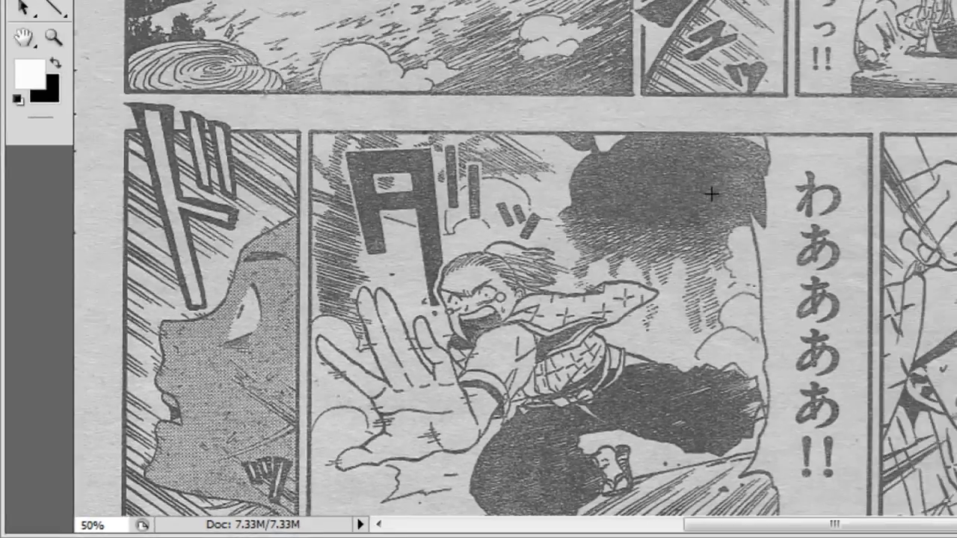
scroll(711, 194, "up", 5)
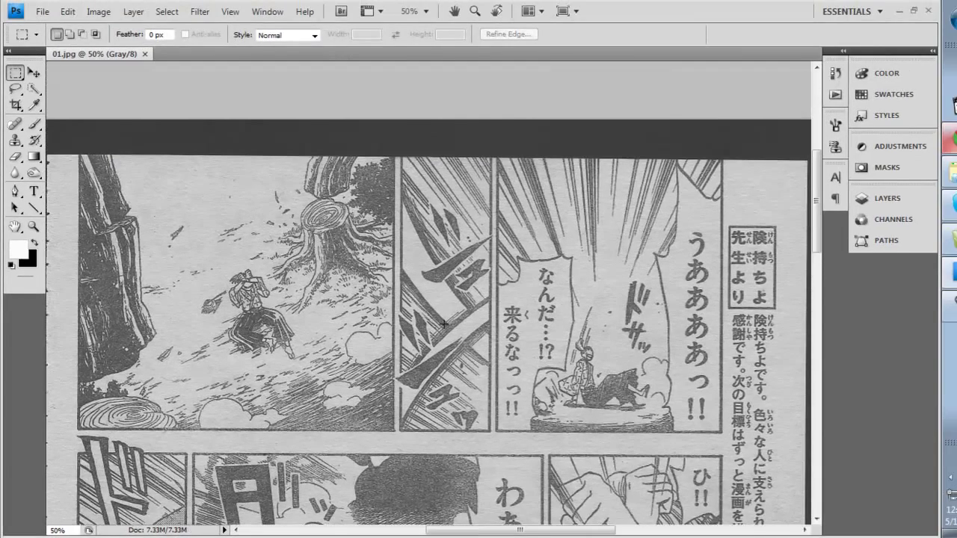
left_click_drag(819, 208, 811, 347)
Open pic043.jpg from the LVL1 folder in Windows Photo Viewer and examine the clean page at actual size.
right_click(951, 172)
left_click(835, 159)
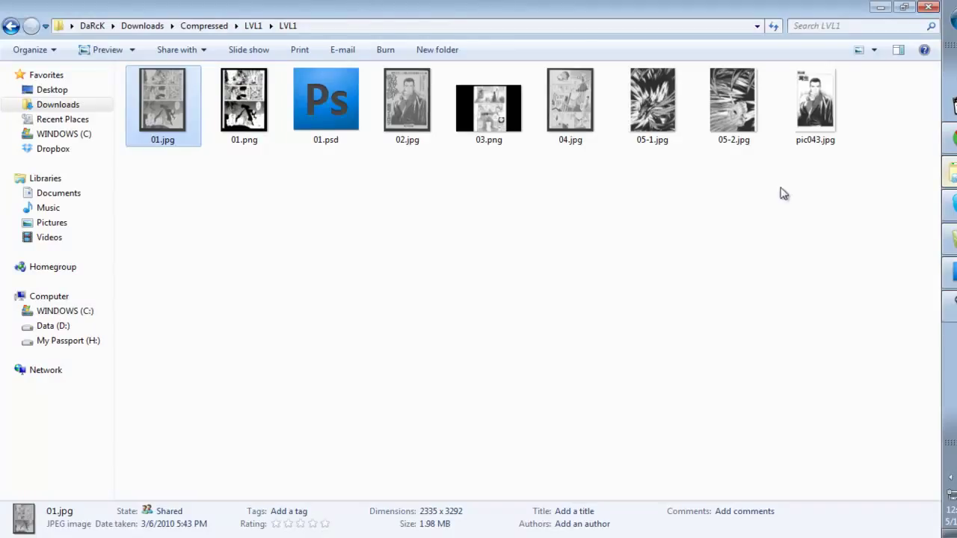
left_click_drag(784, 106, 825, 139)
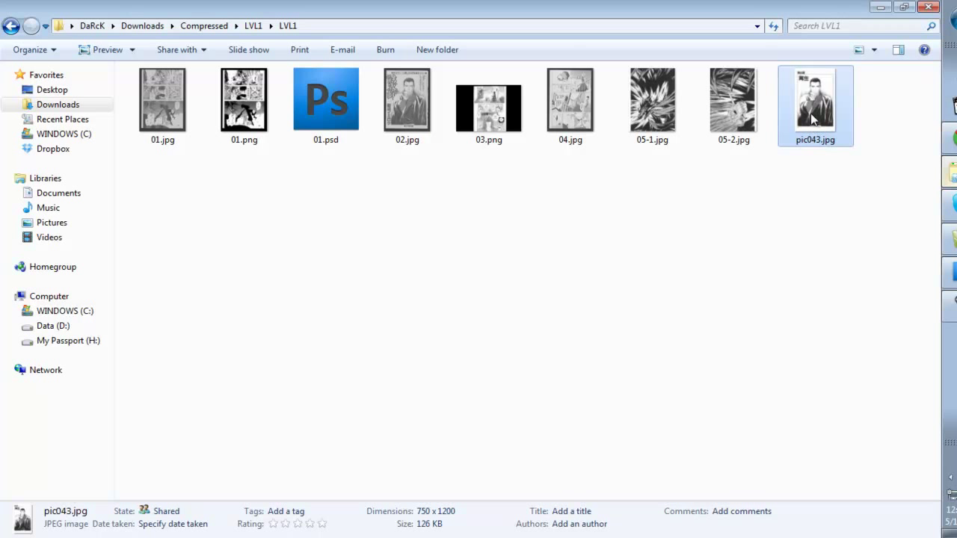
double_click(813, 119)
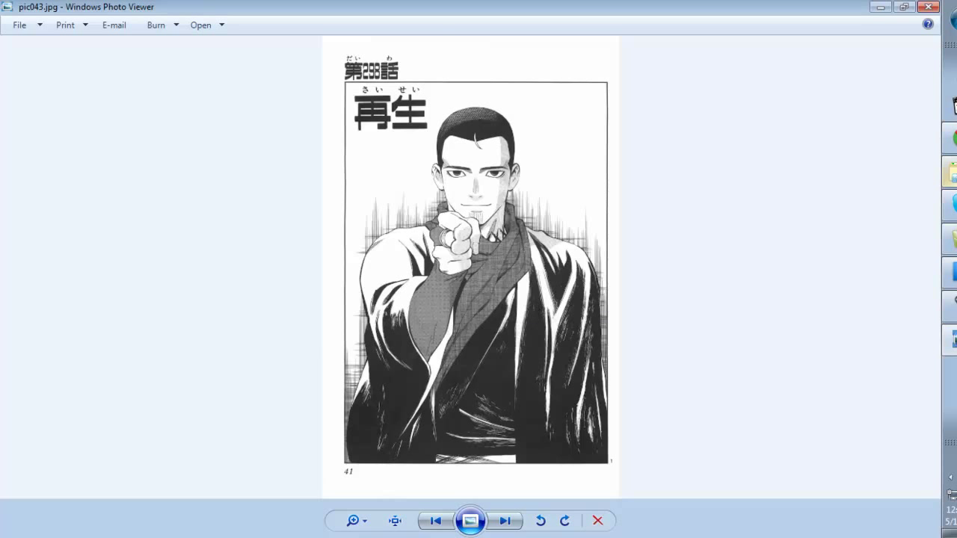
left_click(949, 172)
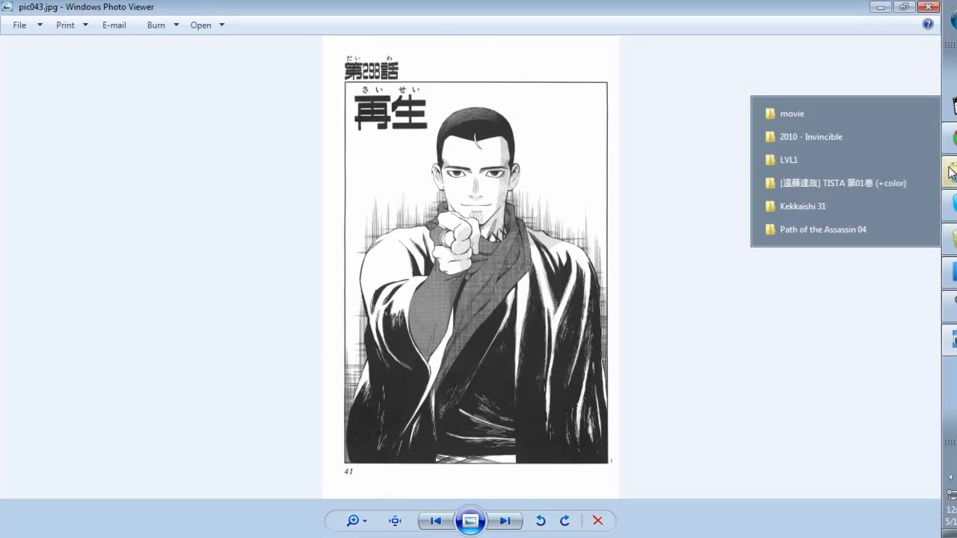
left_click(483, 348)
left_click(370, 523)
left_click(395, 521)
left_click_drag(508, 344, 514, 499)
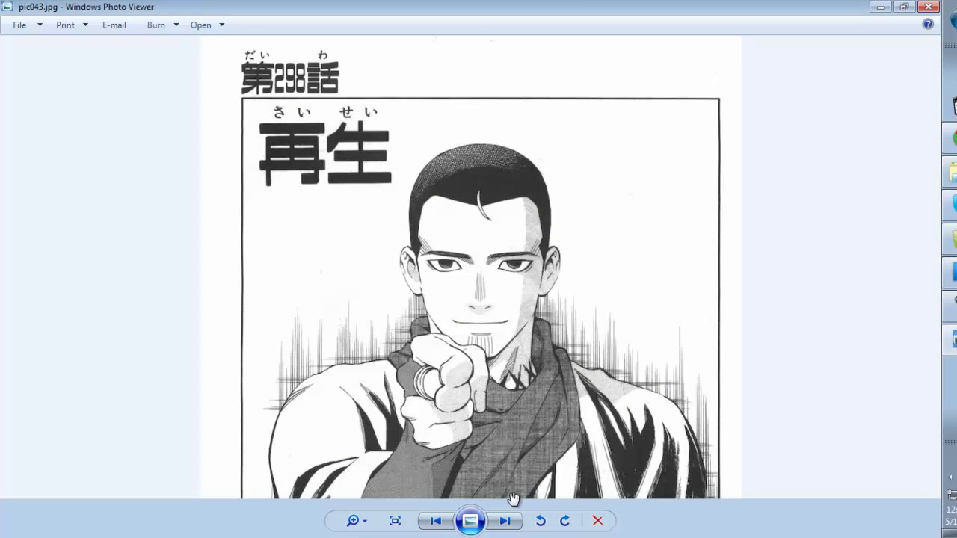
left_click_drag(527, 389, 513, 101)
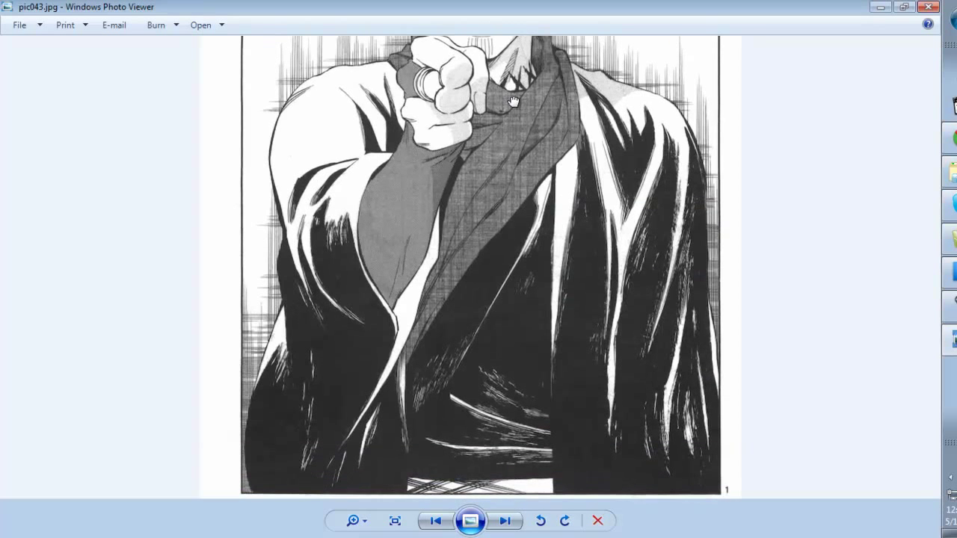
left_click_drag(491, 207, 494, 356)
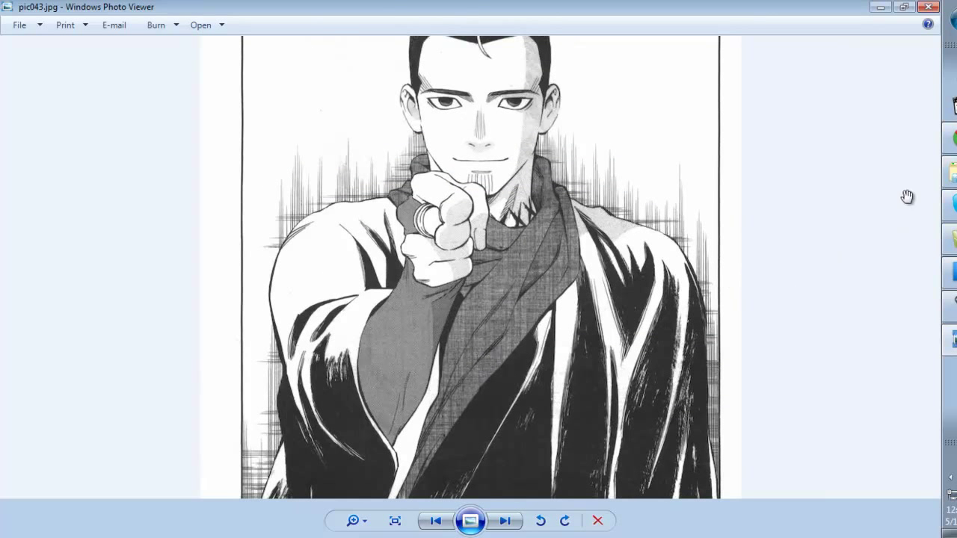
Open 02.jpg from the LVL1 folder in Windows Photo Viewer and view the raw scan at actual size.
right_click(951, 172)
left_click(890, 156)
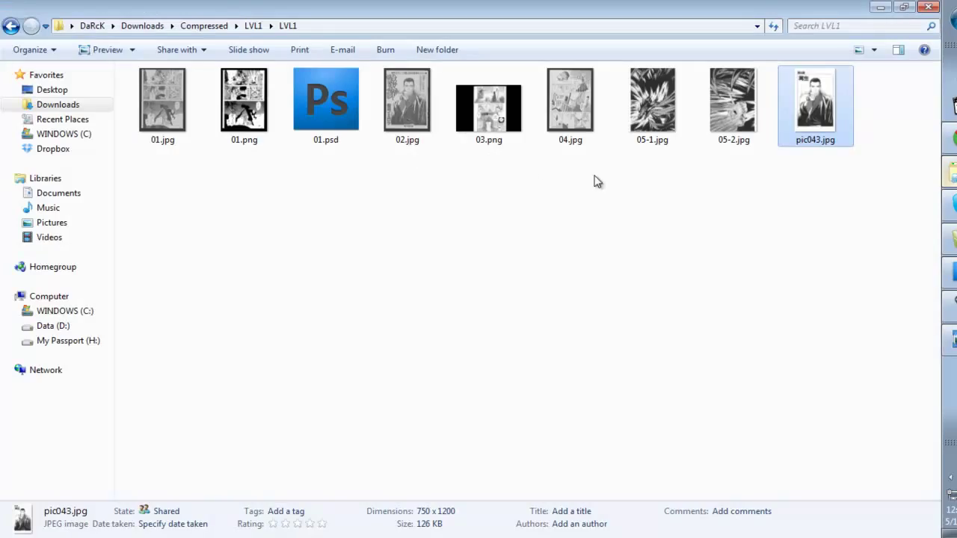
double_click(397, 122)
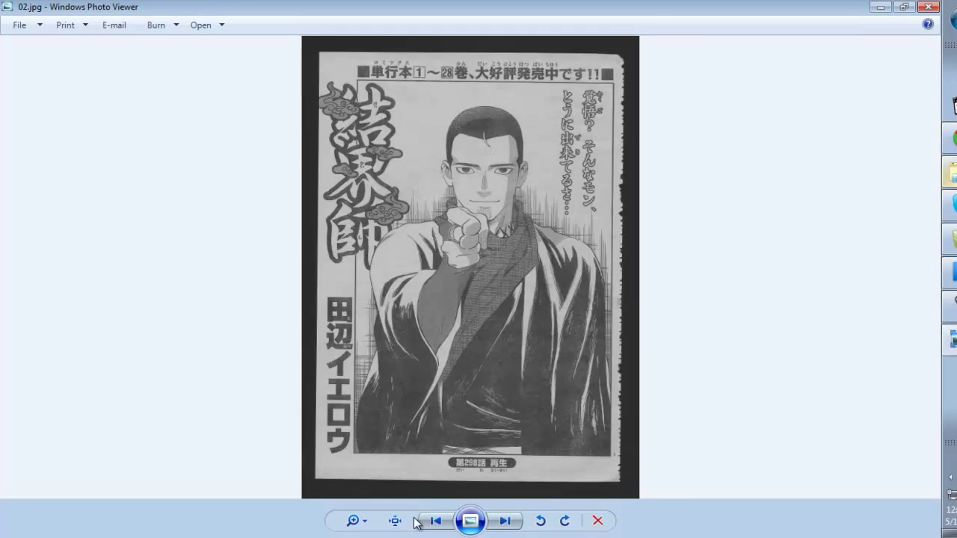
left_click(395, 521)
left_click_drag(632, 203, 616, 438)
Compare pic043.jpg with the raw scan 02.jpg, examining the scan down to its lower edge.
mouse_move(952, 340)
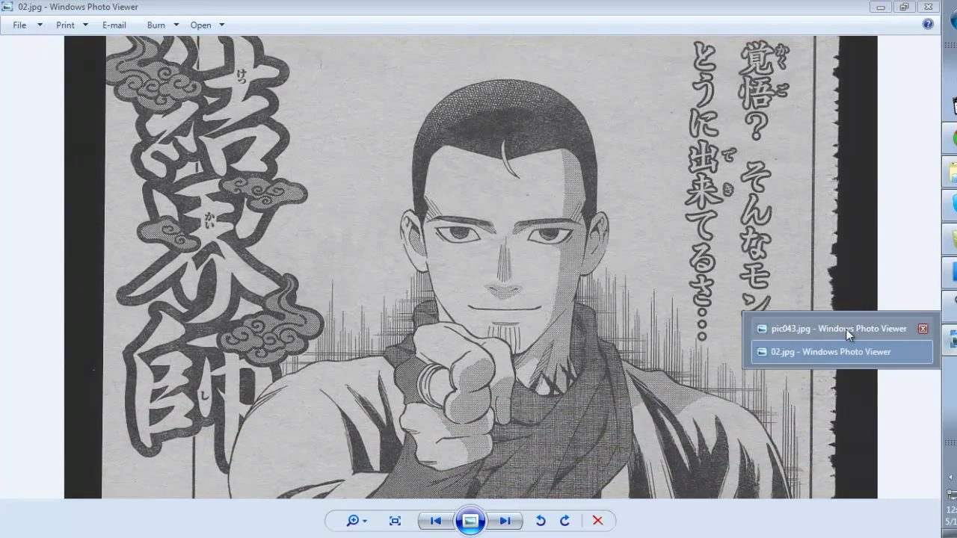
left_click(848, 334)
left_click(396, 522)
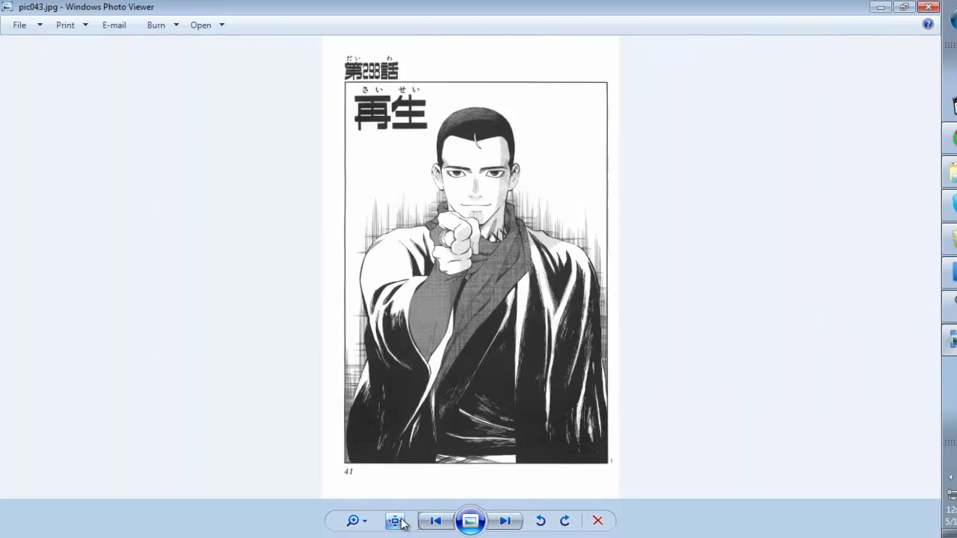
left_click(396, 522)
mouse_move(951, 350)
left_click(854, 349)
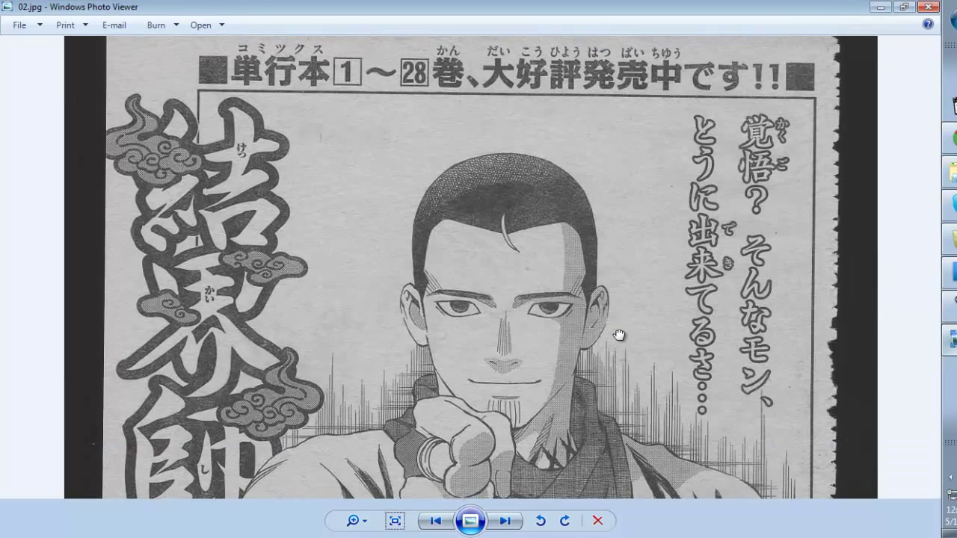
left_click_drag(619, 335, 651, 81)
left_click_drag(660, 387, 582, 85)
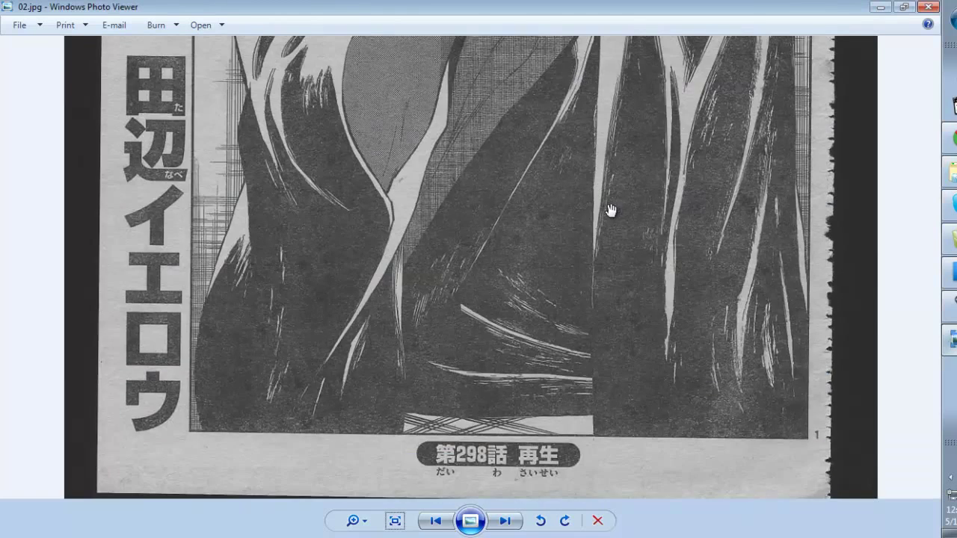
scroll(610, 210, "down", 5)
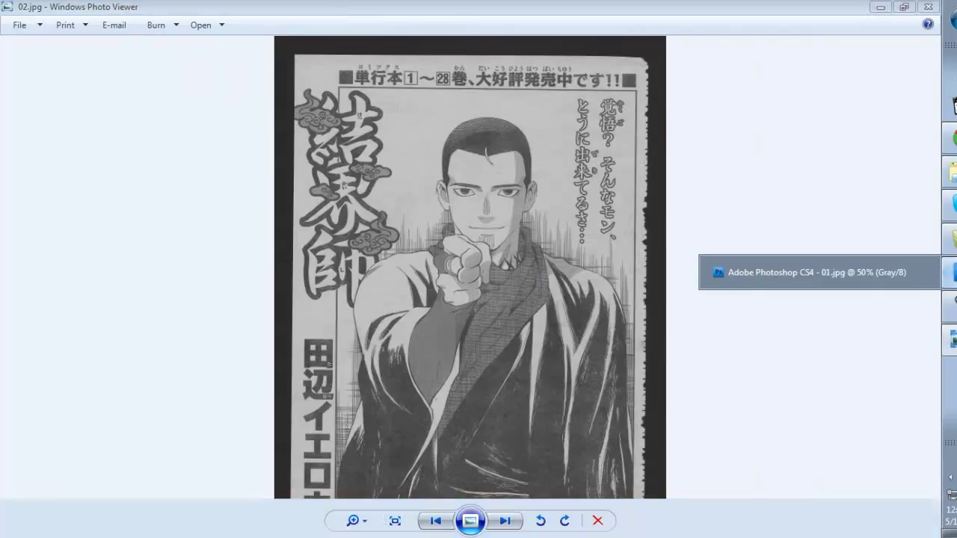
Switch back to Photoshop and set the zoom of 01.jpg to 30%, showing the page's upper part.
left_click(951, 273)
left_click(63, 527)
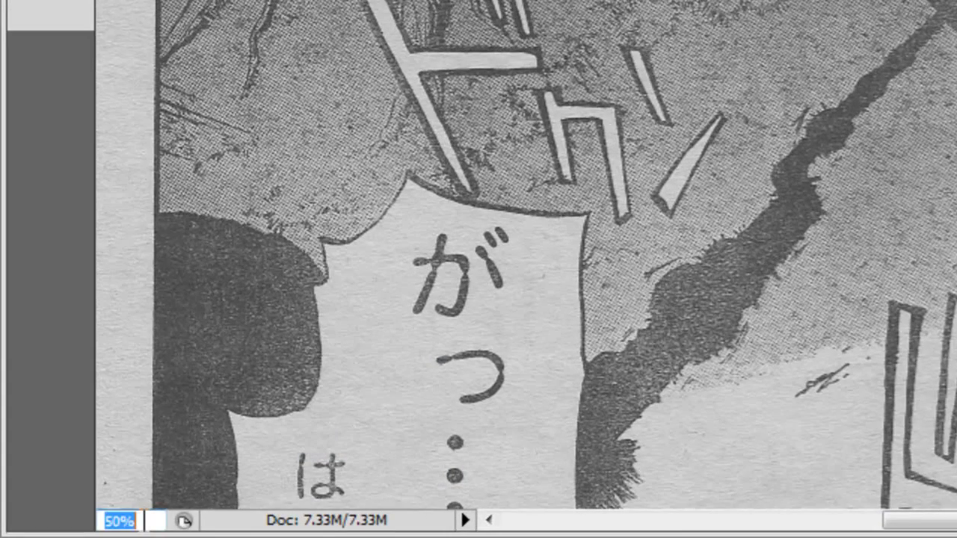
type("10")
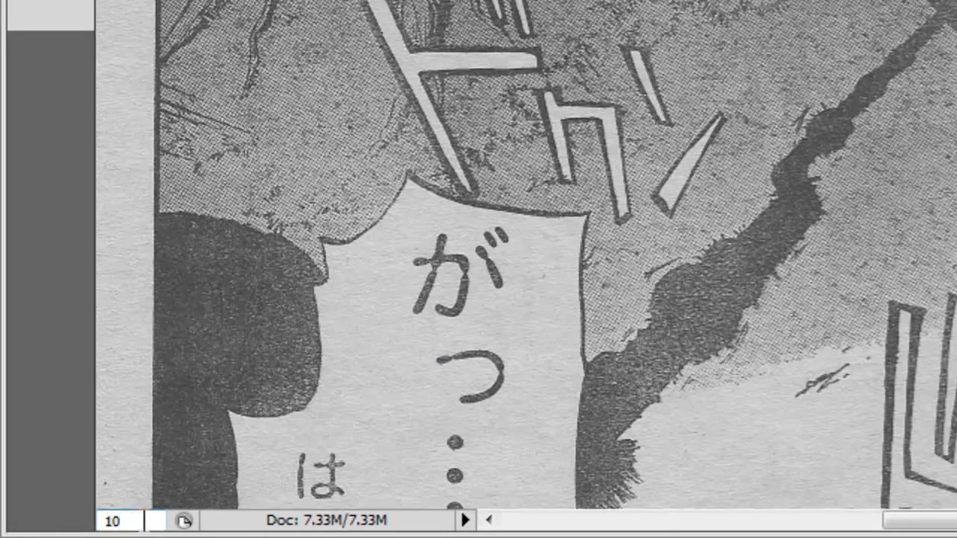
key("Return")
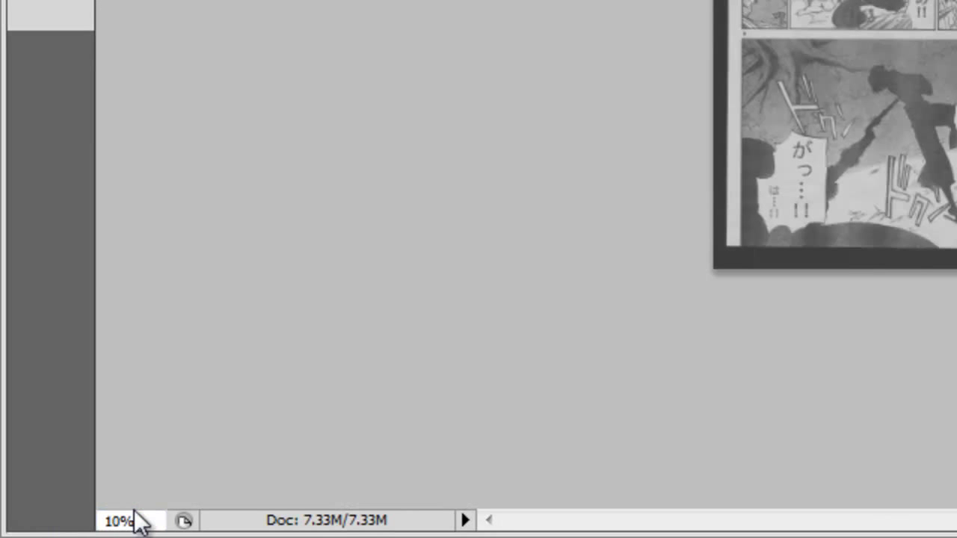
left_click(136, 519)
type("30")
key("Return")
scroll(906, 77, "up", 3)
scroll(907, 77, "up", 2)
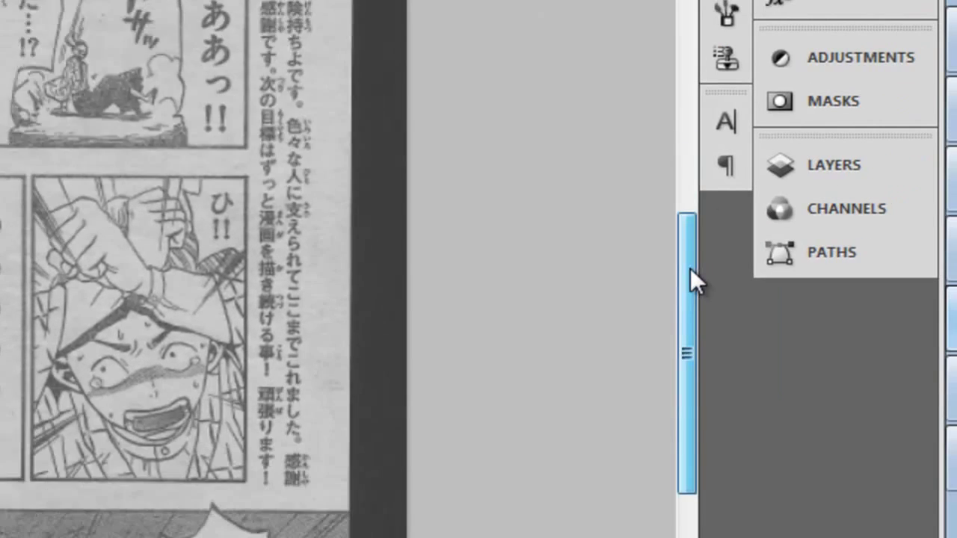
left_click_drag(690, 269, 693, 139)
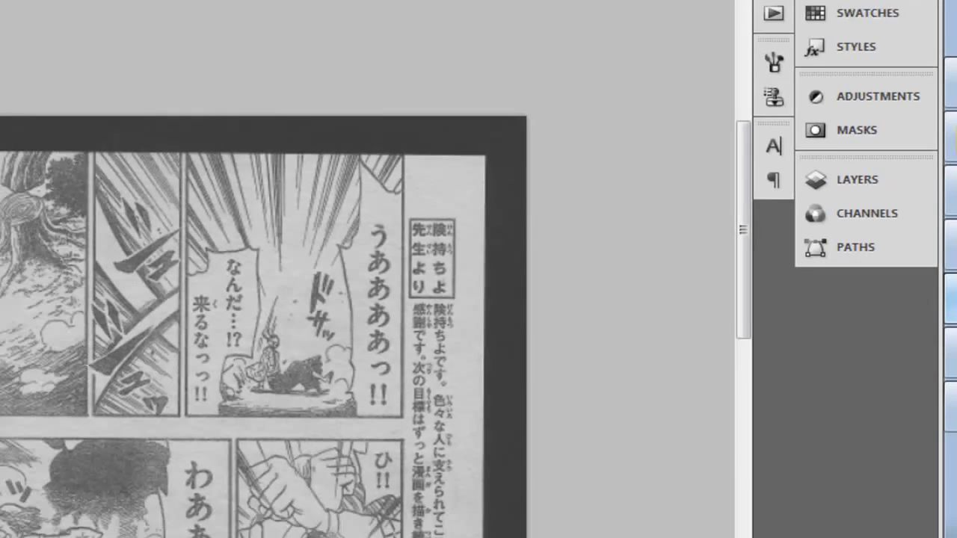
Rotate the canvas of 01.jpg counterclockwise by an arbitrary angle of 0.6°.
left_click(99, 12)
mouse_move(178, 145)
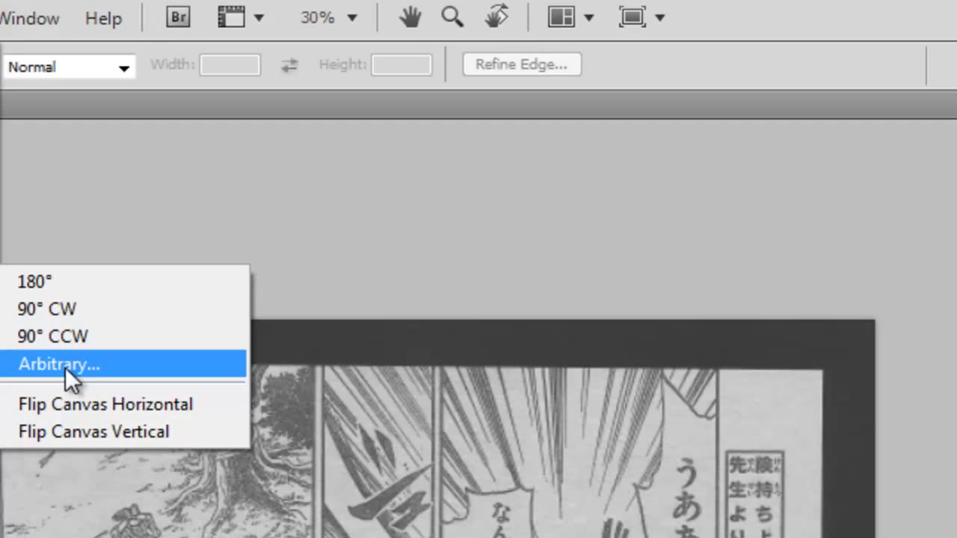
left_click(287, 182)
mouse_move(482, 321)
left_mouse_down()
mouse_move(476, 229)
mouse_move(462, 192)
left_mouse_up()
left_click(381, 246)
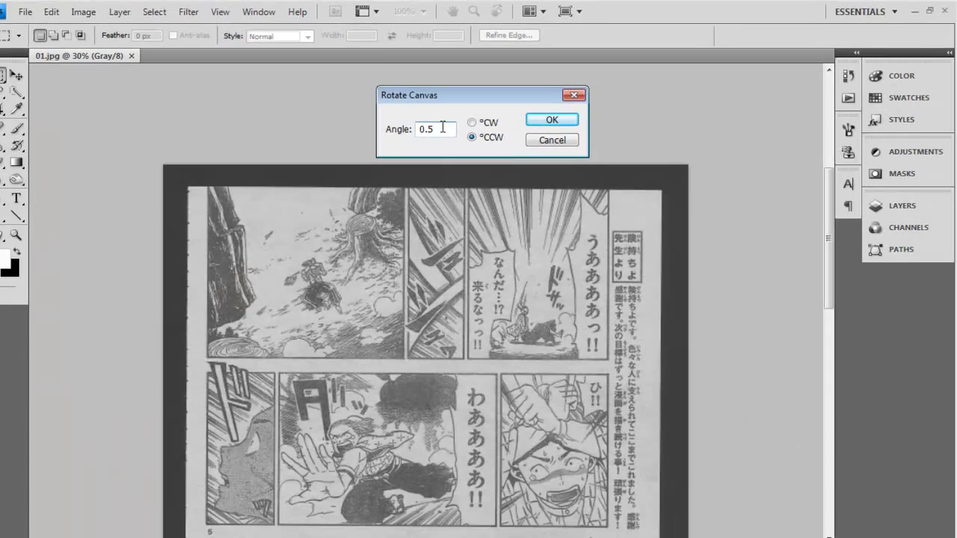
key("BackSpace")
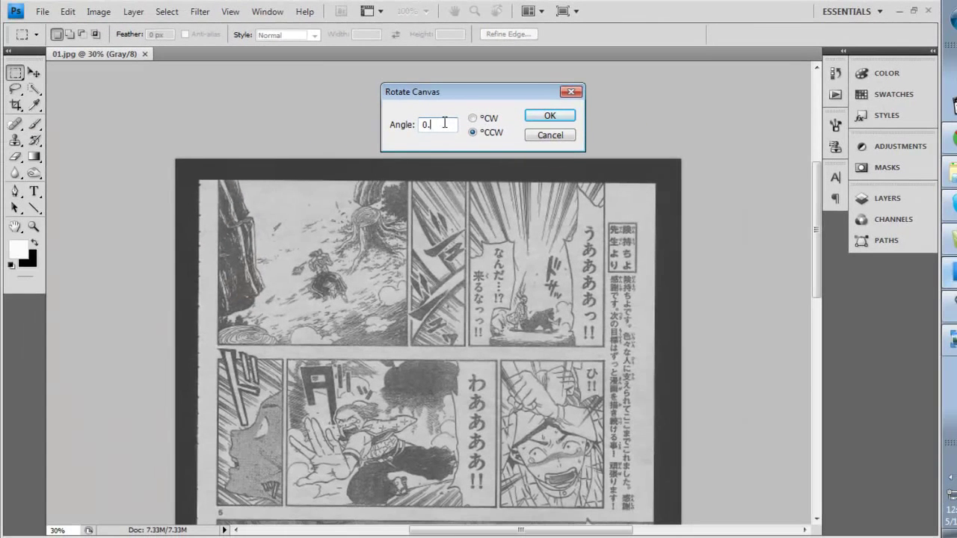
type("6")
key("Return")
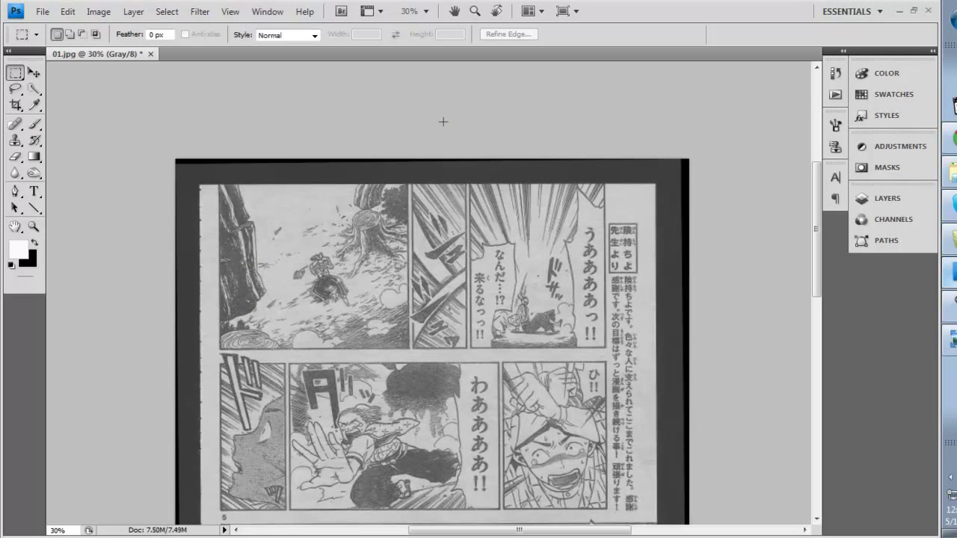
Zoom the rotated page to 50% and check the alignment of its upper panels and edges.
scroll(436, 176, "down", 1)
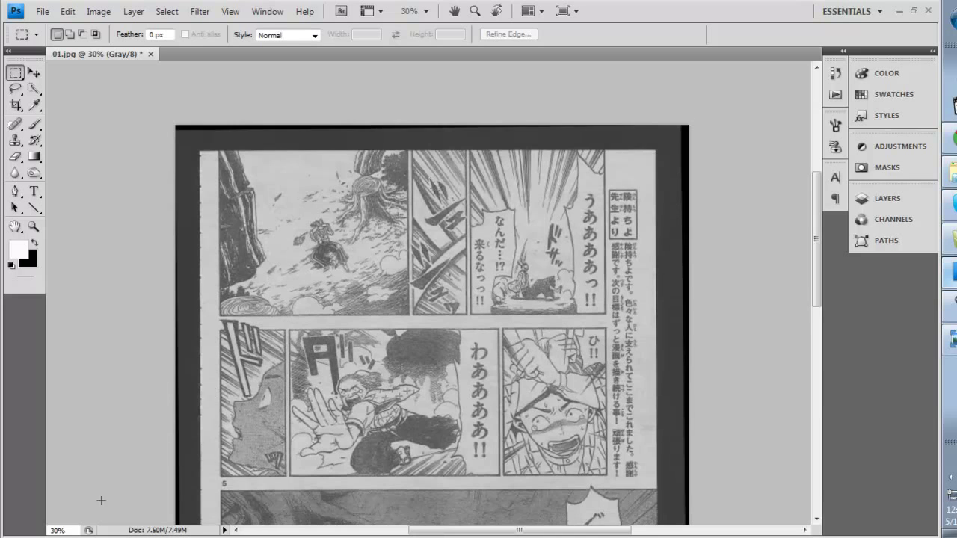
double_click(64, 531)
type("50")
key("Return")
scroll(627, 194, "up", 2)
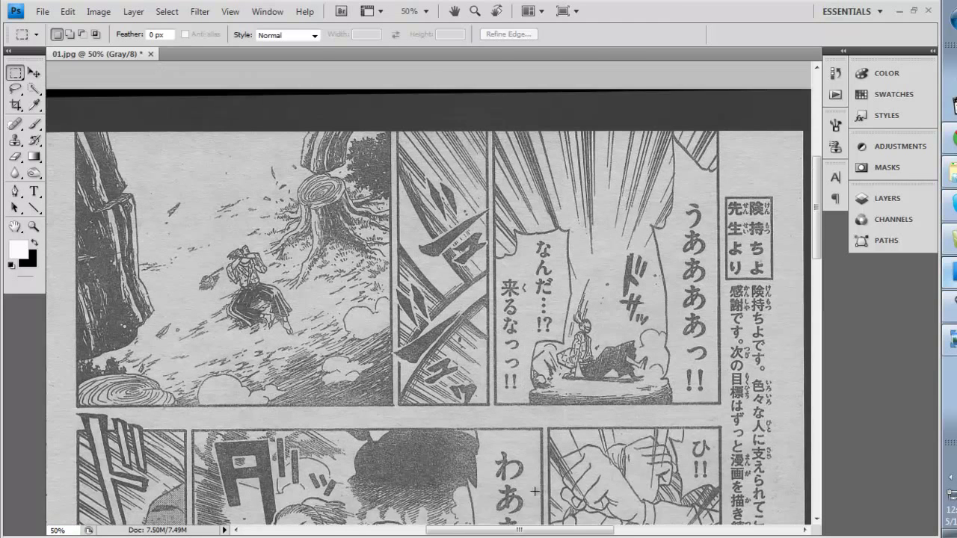
mouse_move(517, 532)
left_mouse_down()
mouse_move(478, 532)
mouse_move(543, 532)
mouse_move(487, 531)
mouse_move(538, 531)
mouse_move(505, 532)
left_mouse_up()
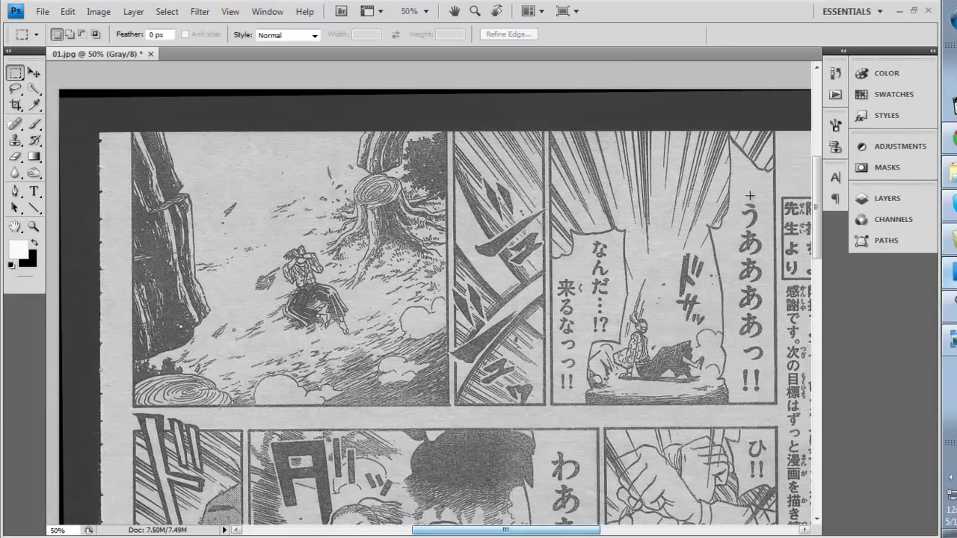
mouse_move(819, 214)
left_mouse_down()
mouse_move(815, 404)
mouse_move(820, 208)
left_mouse_up()
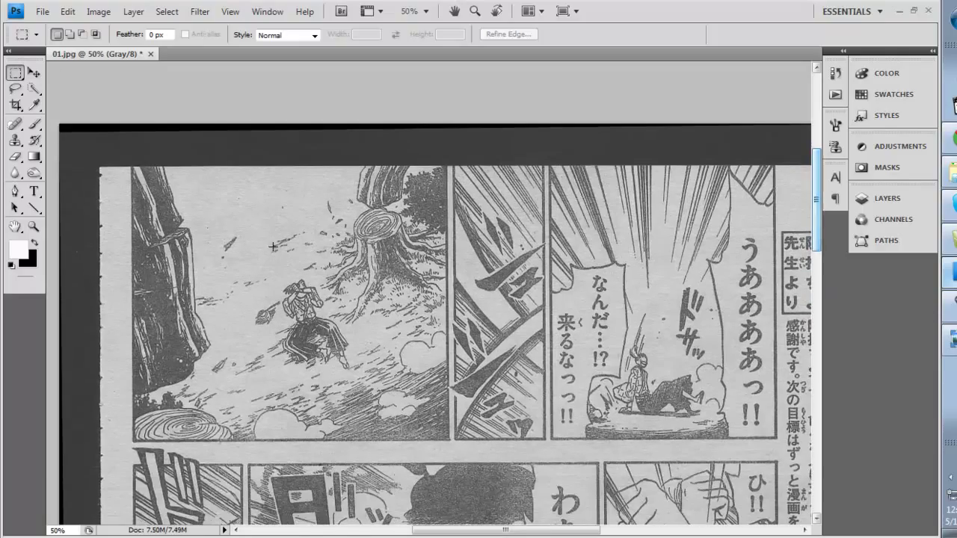
Rotate the canvas of 01.jpg clockwise by an arbitrary angle of 0.1°.
left_click(16, 104)
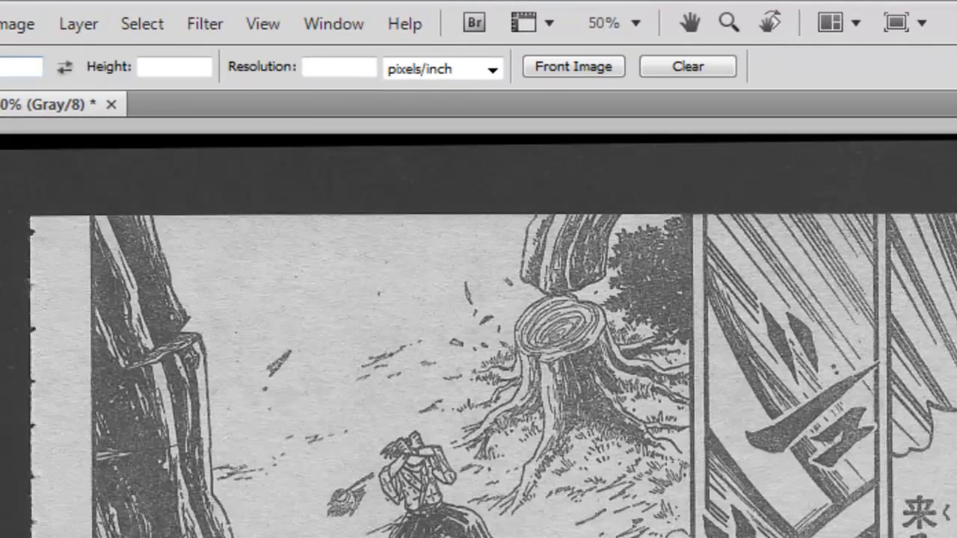
left_click(15, 23)
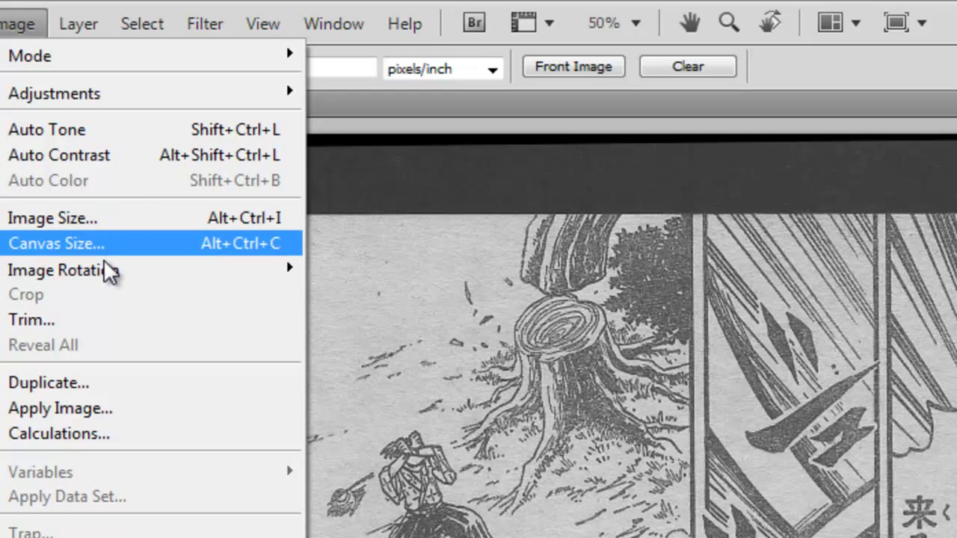
mouse_move(257, 269)
left_click(407, 344)
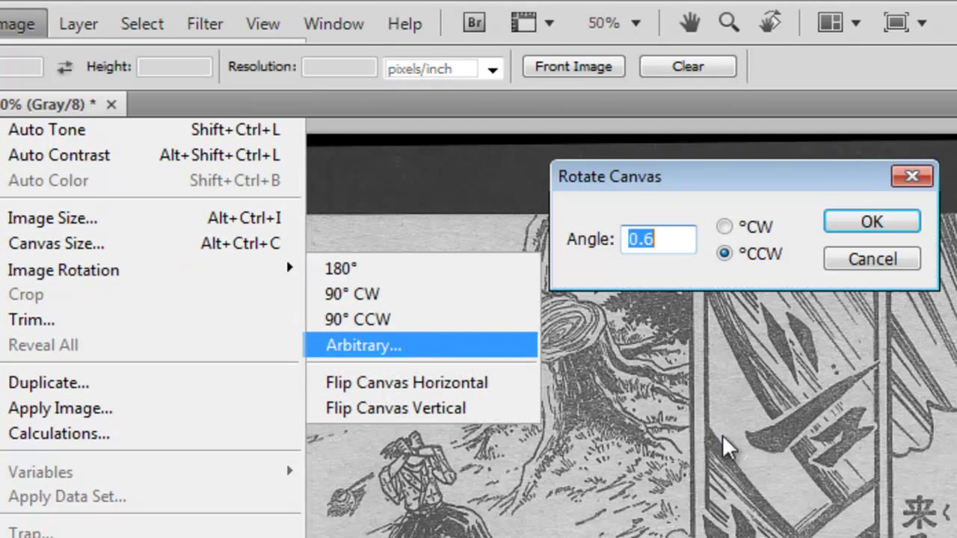
left_click(663, 251)
key("BackSpace")
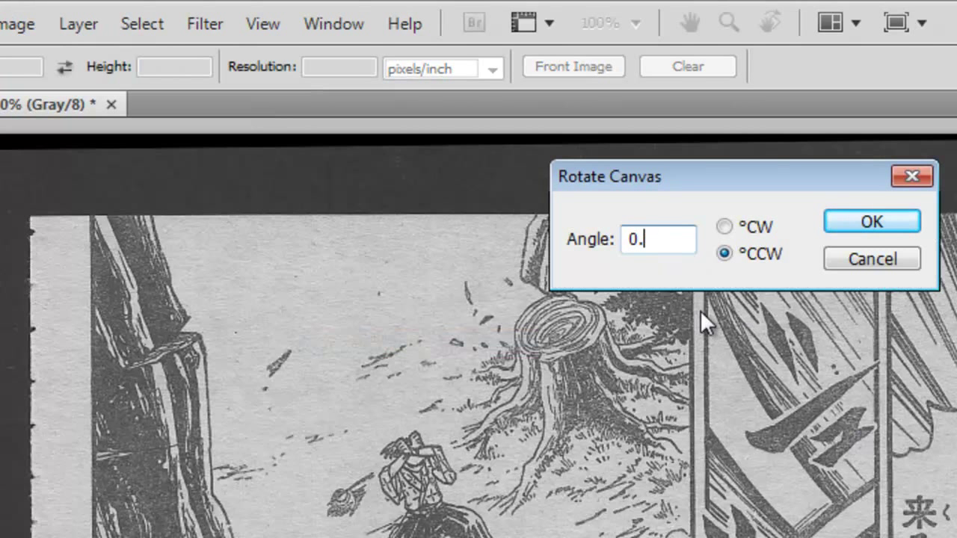
type("1")
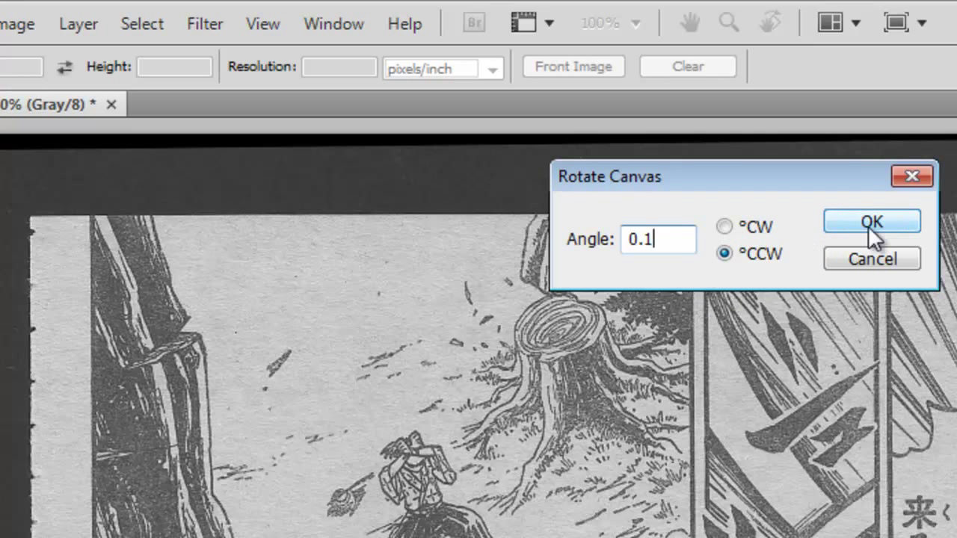
left_click(729, 230)
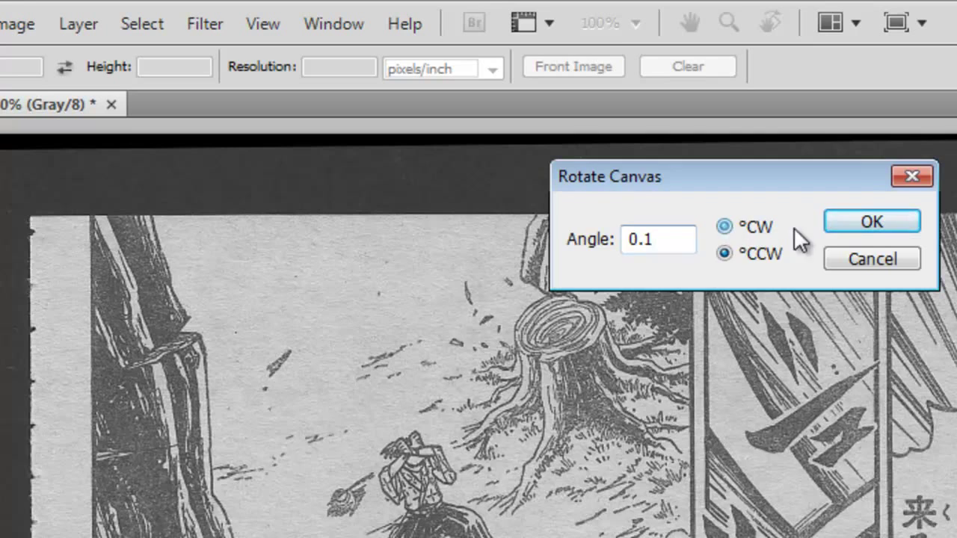
left_click(872, 221)
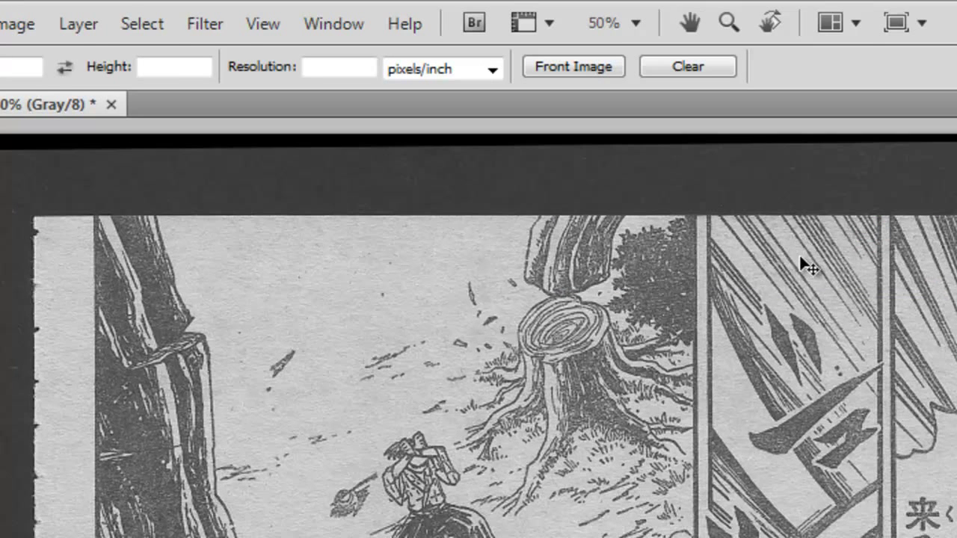
Rotate the canvas of 01.jpg counterclockwise by an arbitrary angle of 0.1° instead.
left_click(12, 21)
mouse_move(89, 269)
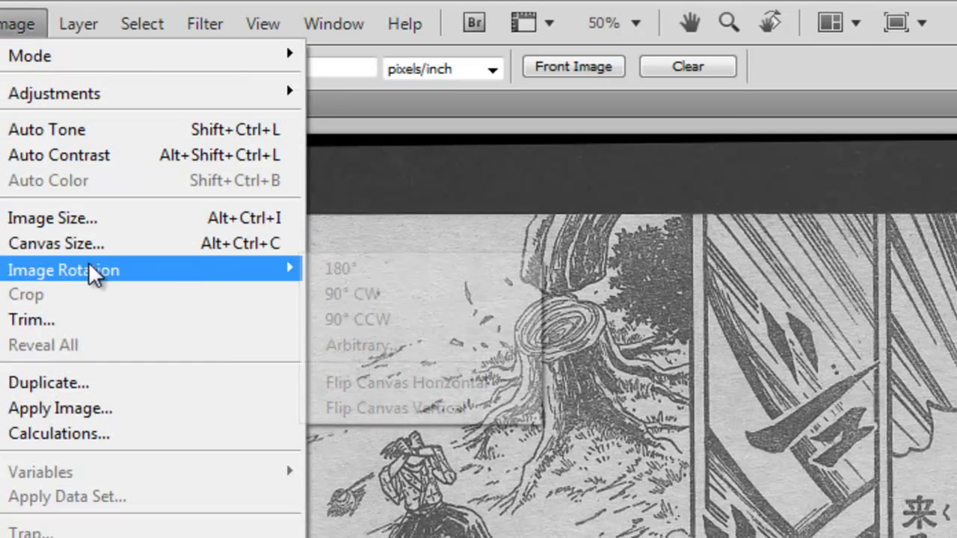
left_click(523, 345)
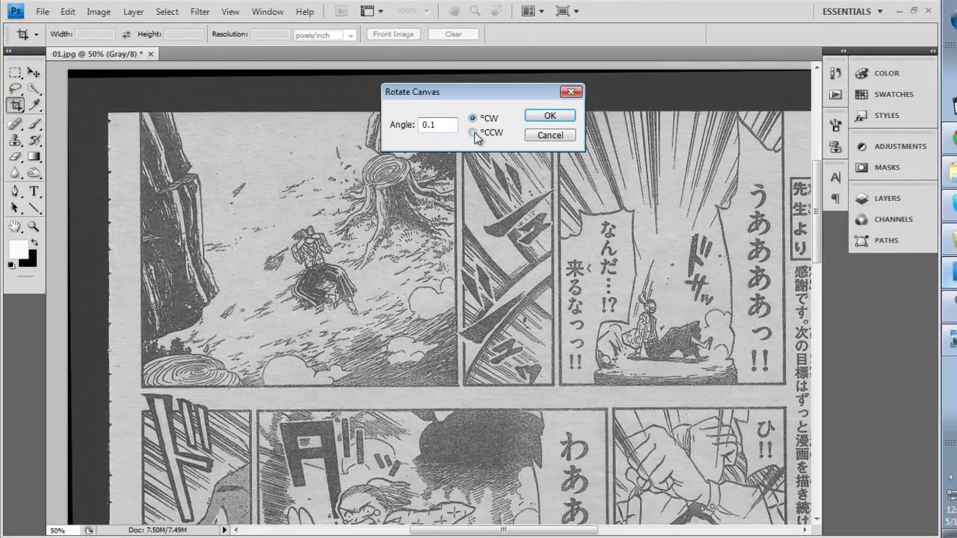
left_click(553, 171)
left_click(641, 153)
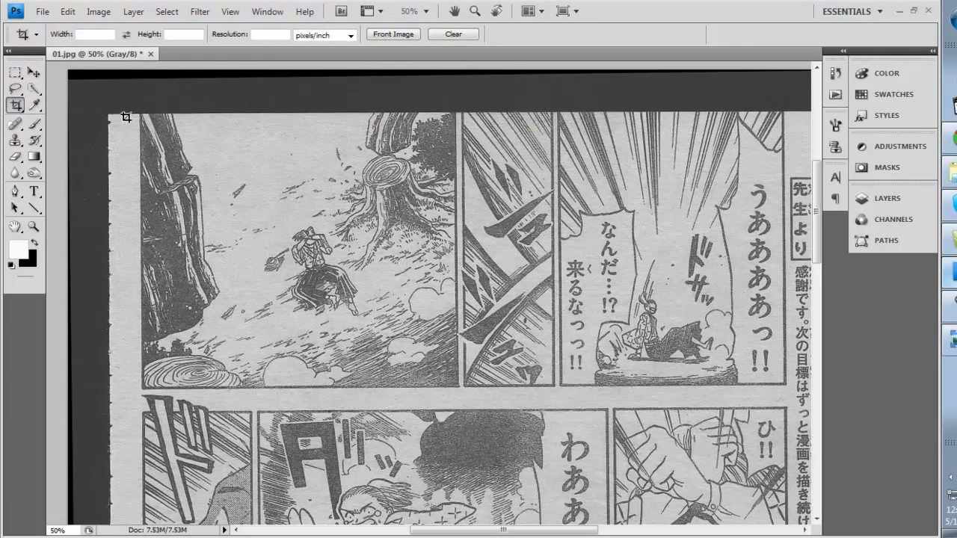
Draw a crop frame from the page's upper edge and extend it down to the page's lower edge.
mouse_move(284, 203)
left_mouse_down()
mouse_move(802, 215)
mouse_move(625, 188)
left_mouse_up()
left_click_drag(637, 535, 564, 530)
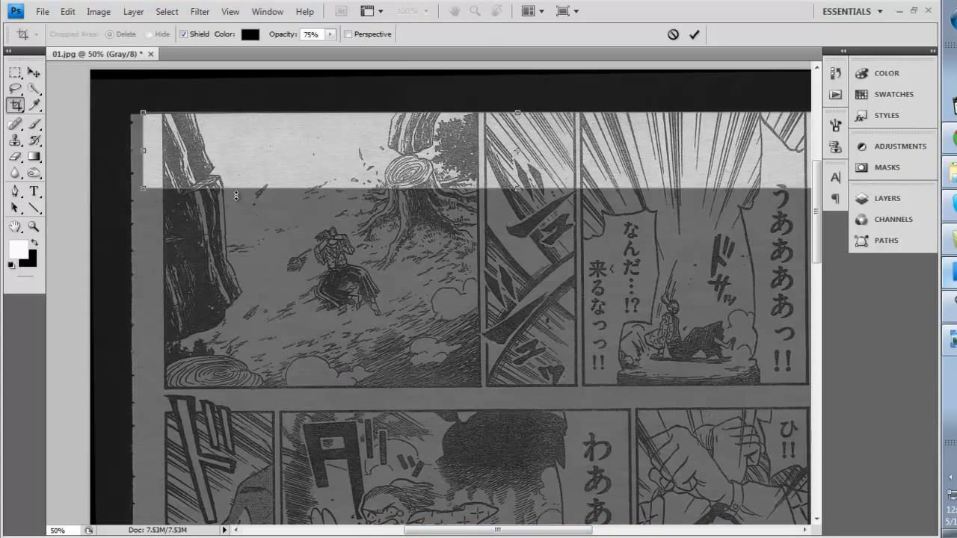
left_click_drag(519, 189, 489, 535)
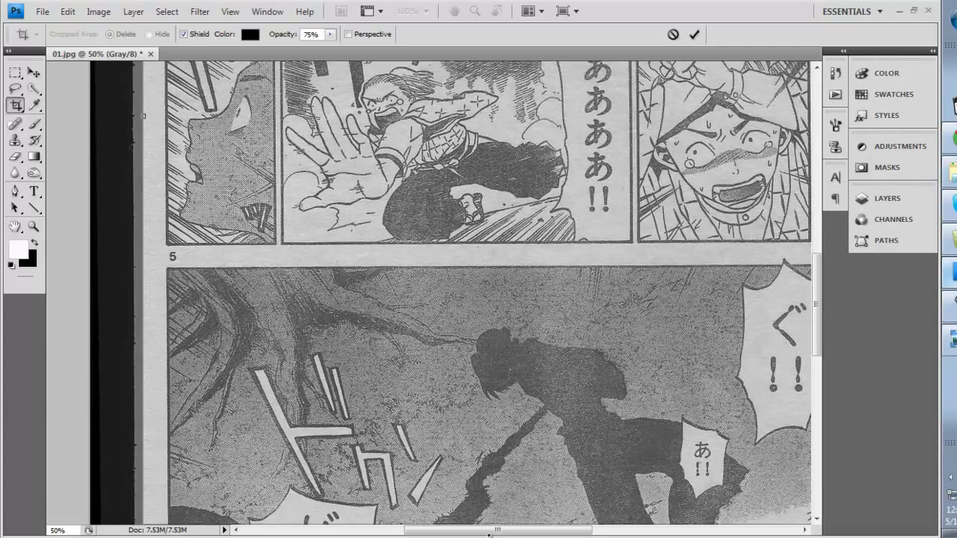
left_click_drag(489, 535, 476, 493)
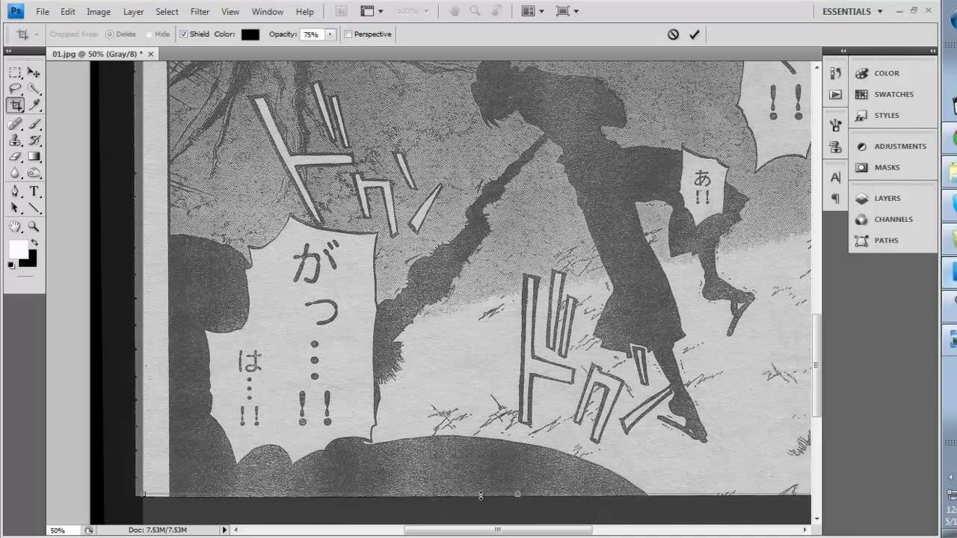
Align the crop frame's right side with the page edge, check its corners and apply the crop.
left_click_drag(498, 530, 553, 532)
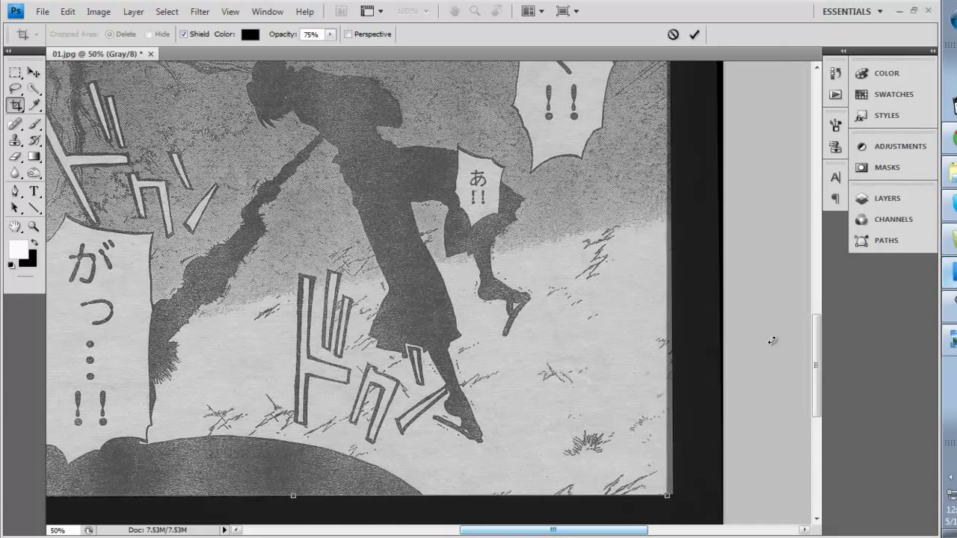
left_click_drag(821, 353, 836, 305)
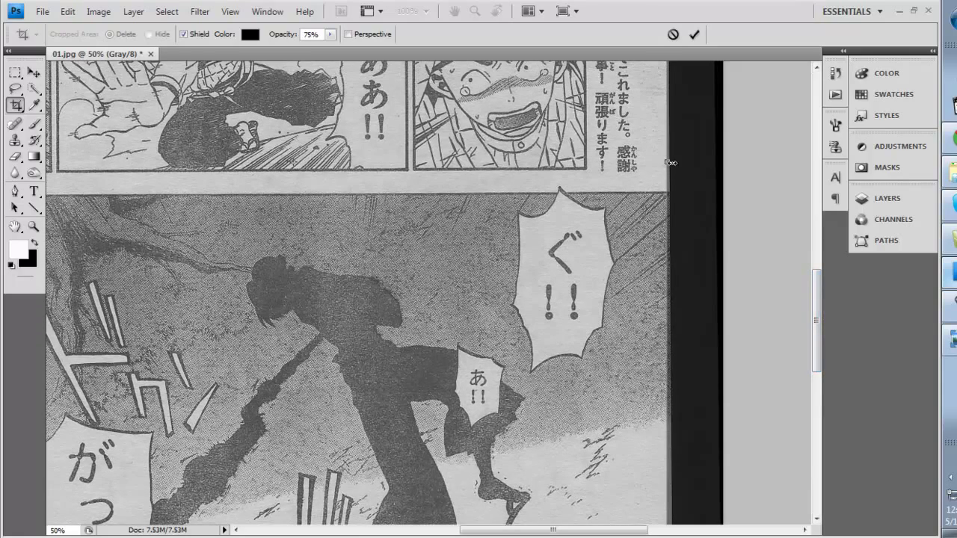
left_click_drag(667, 163, 668, 163)
scroll(712, 242, "down", 6)
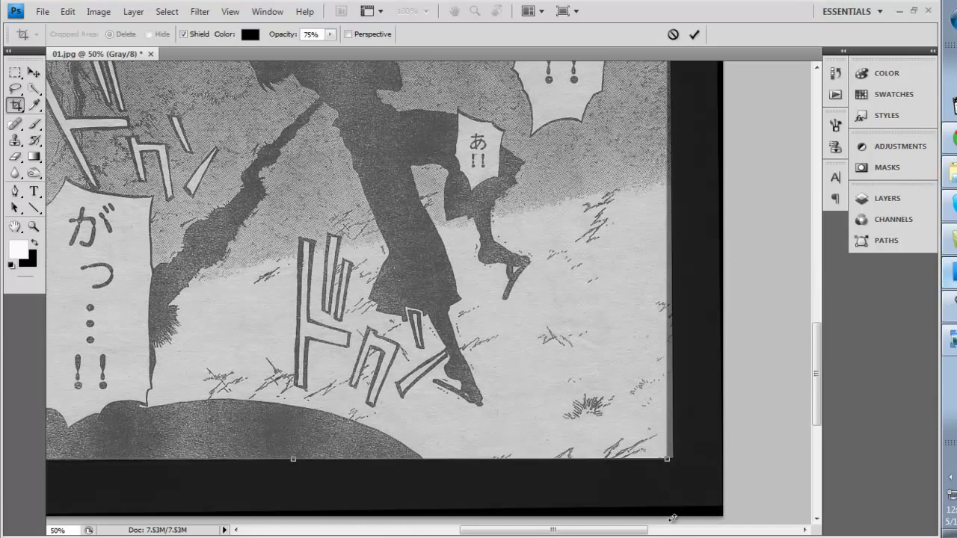
mouse_move(619, 530)
left_mouse_down()
mouse_move(488, 530)
mouse_move(603, 533)
left_mouse_up()
left_click_drag(817, 344, 817, 181)
right_click(488, 350)
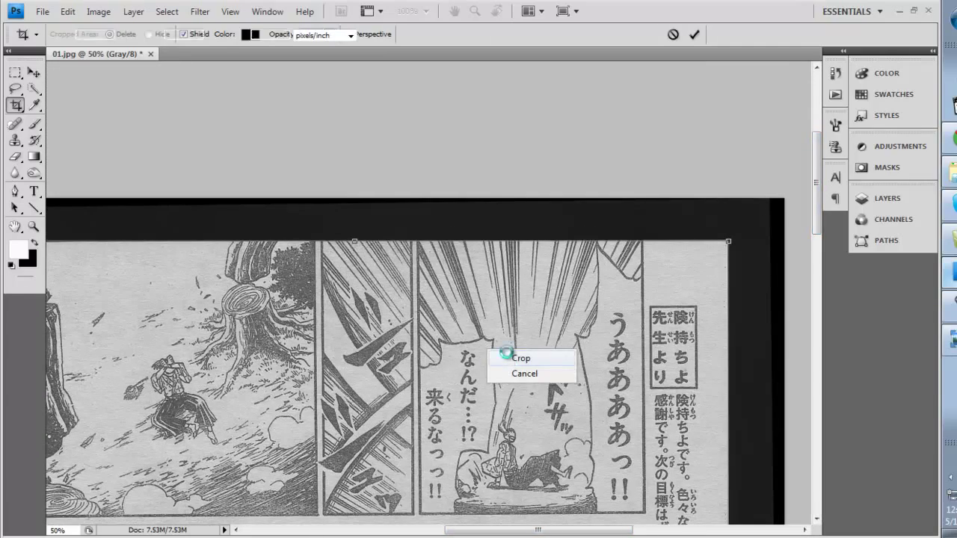
left_click(506, 358)
Look over the cropped page, then go back in the history to the state before the 0.1° rotation.
left_click_drag(519, 534, 488, 532)
left_click_drag(817, 202, 947, 314)
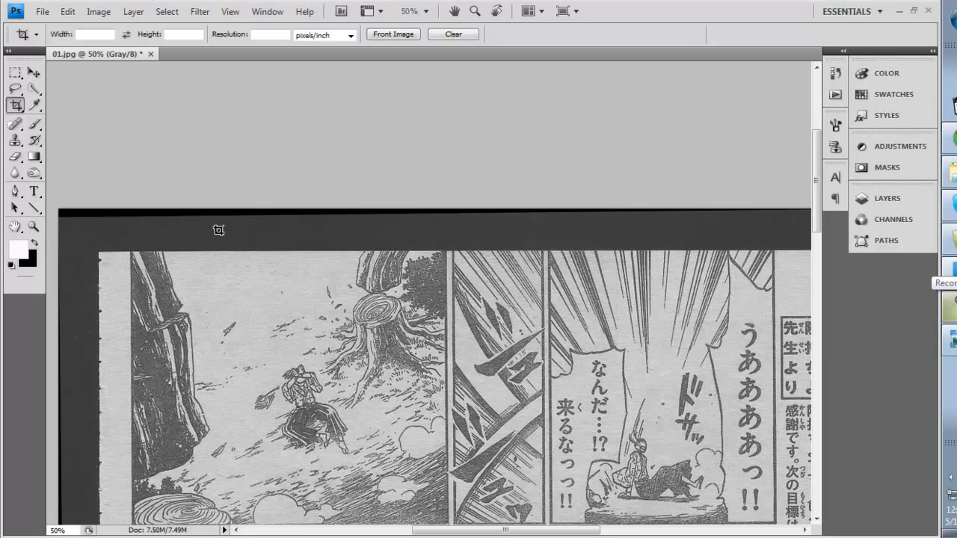
left_click(835, 73)
Crop 01.jpg to the page area, fitting the frame to the paper edges and excluding the dark scanner border.
left_click(127, 258)
left_click_drag(109, 249, 696, 412)
left_click_drag(610, 531, 545, 531)
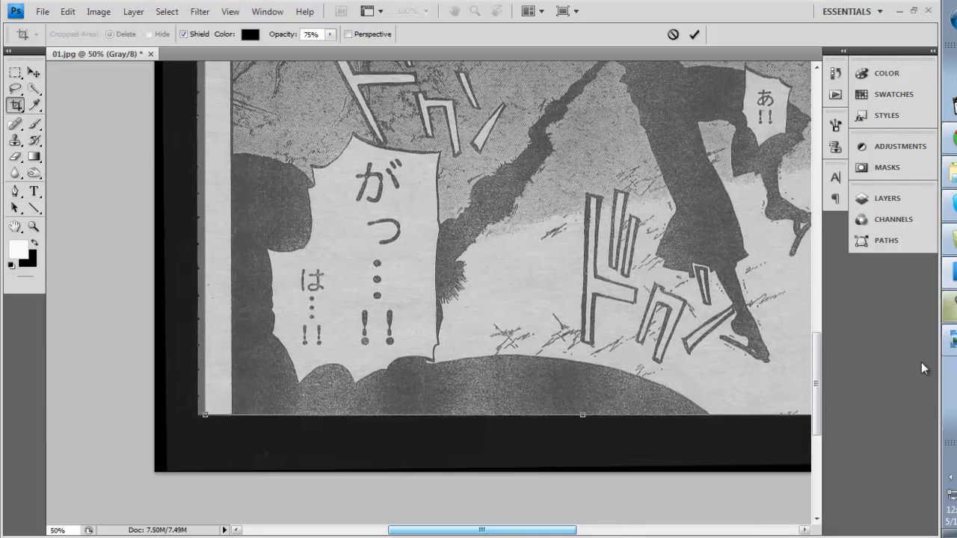
left_click_drag(813, 397, 863, 219)
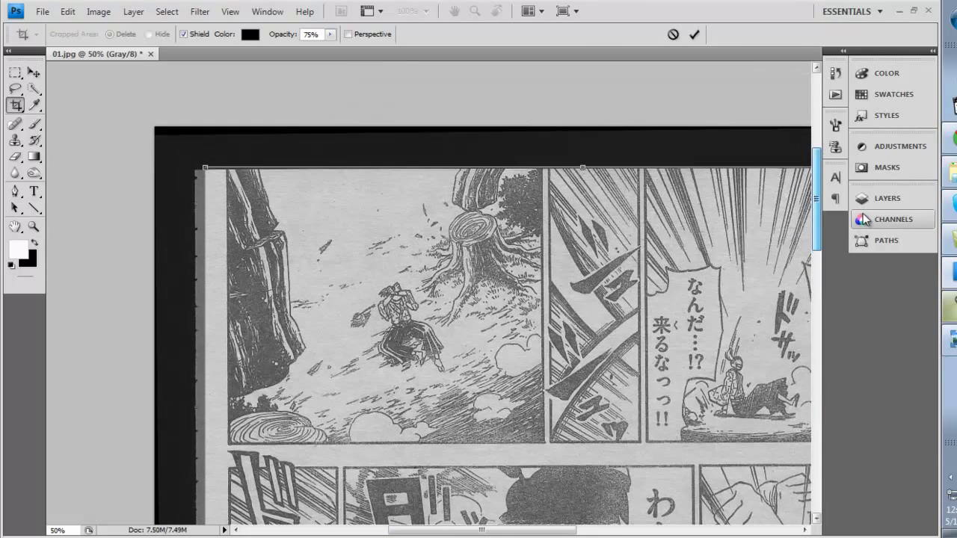
left_click_drag(582, 170, 582, 172)
right_click(411, 231)
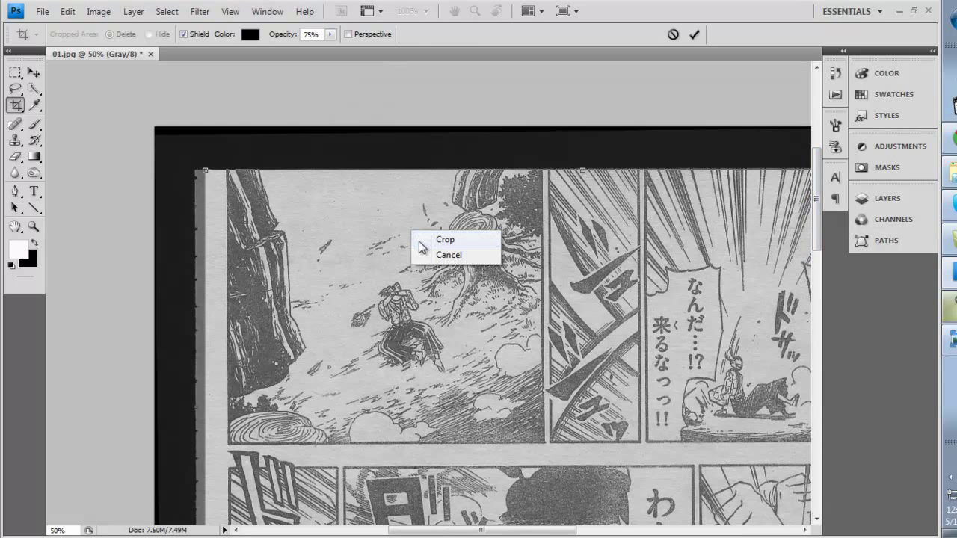
left_click(441, 240)
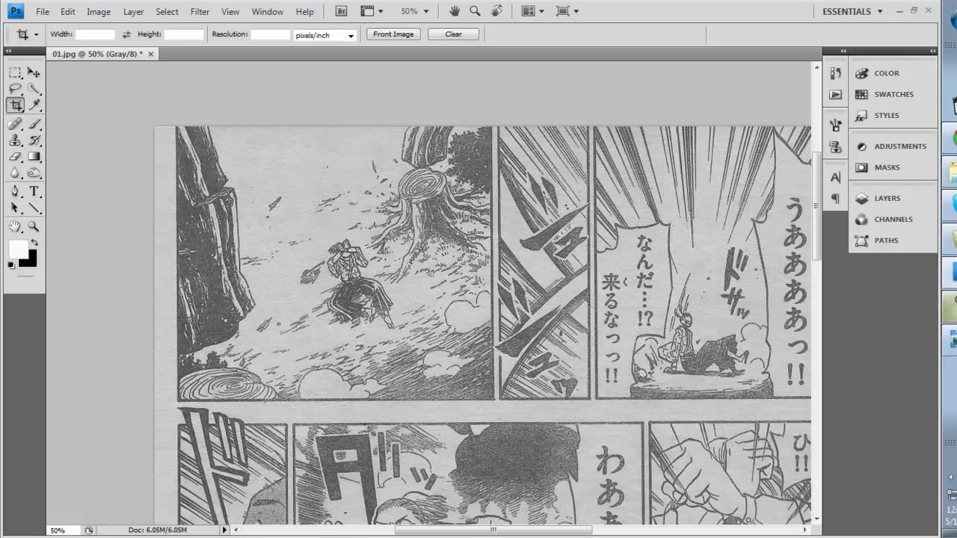
Crop the page again to trim the remaining black strip along its right edge.
left_click_drag(426, 529, 502, 531)
scroll(624, 421, "down", 5)
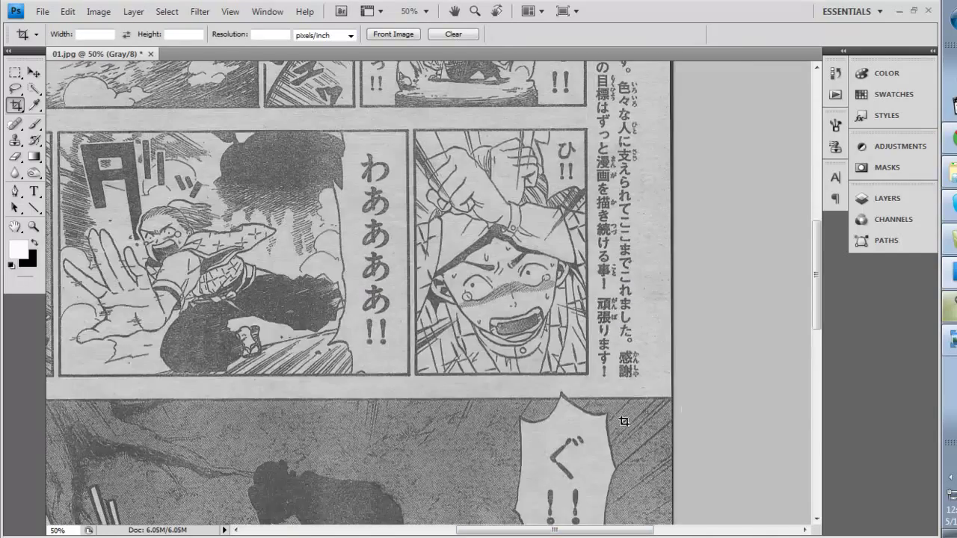
scroll(624, 420, "up", 4)
left_click_drag(817, 210, 829, 166)
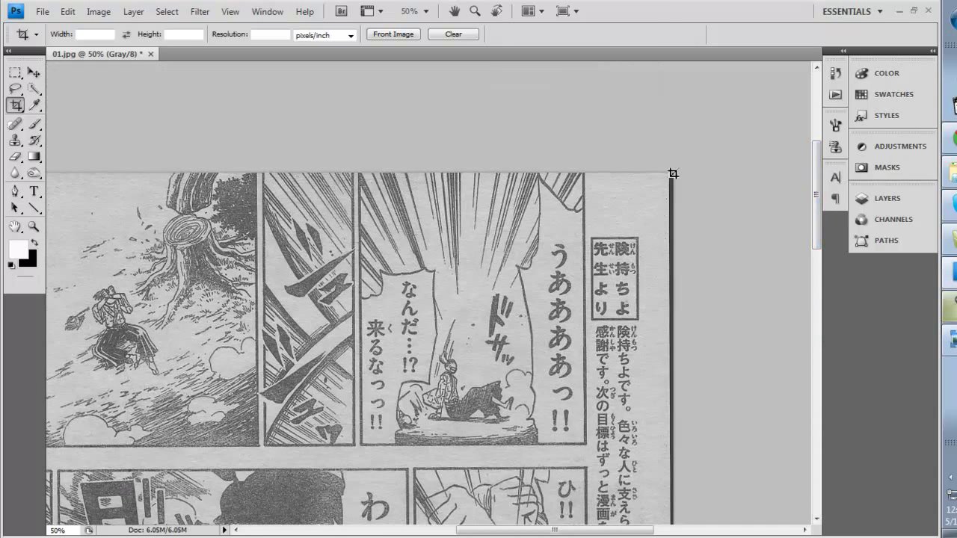
left_click_drag(584, 208, 698, 235)
right_click(602, 200)
left_click(657, 174)
left_click_drag(551, 491, 348, 511)
right_click(461, 307)
left_click(492, 314)
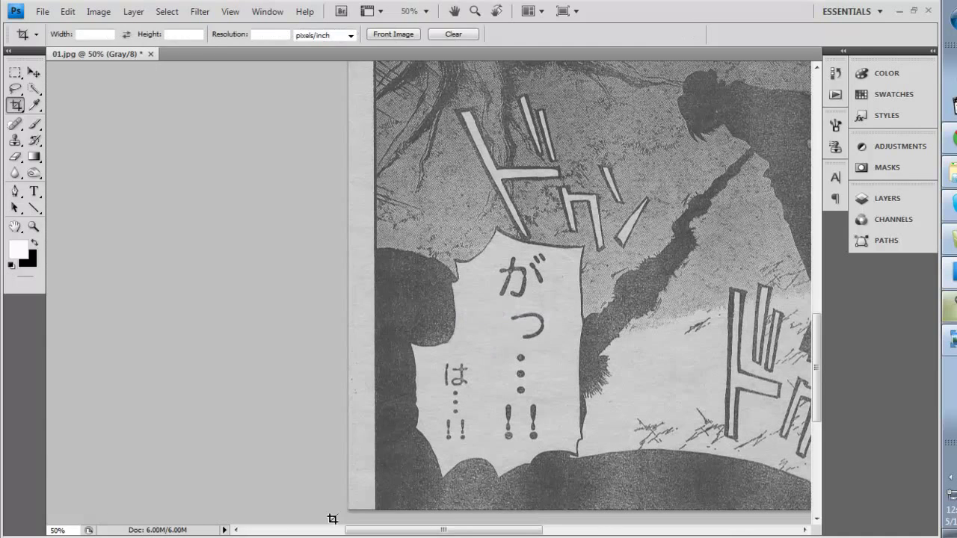
At 30% zoom, paint white along the page's right margin and part of its upper edge with a size 20 brush.
left_click(76, 530)
type("30")
key("Return")
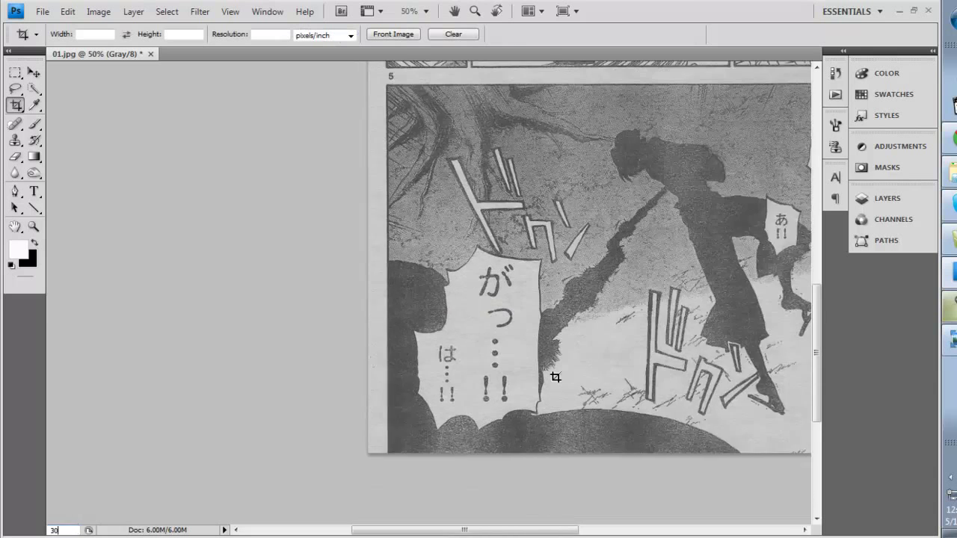
left_click_drag(417, 531, 569, 534)
left_click_drag(816, 387, 808, 291)
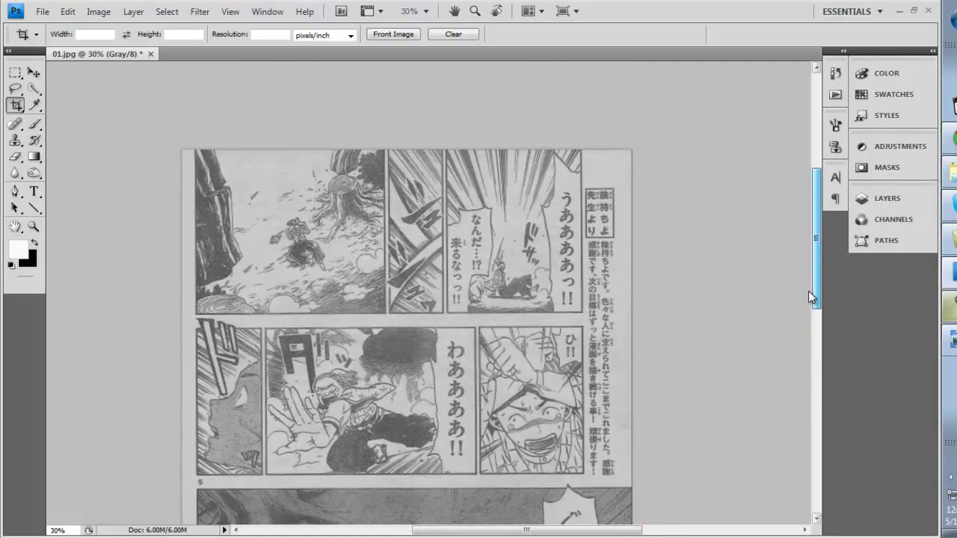
left_click(34, 124)
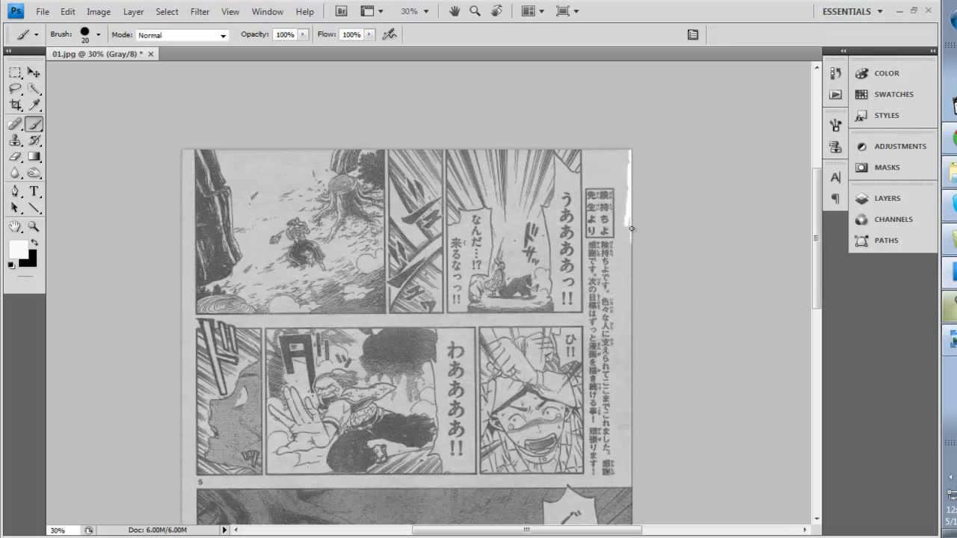
left_click_drag(631, 302, 625, 430)
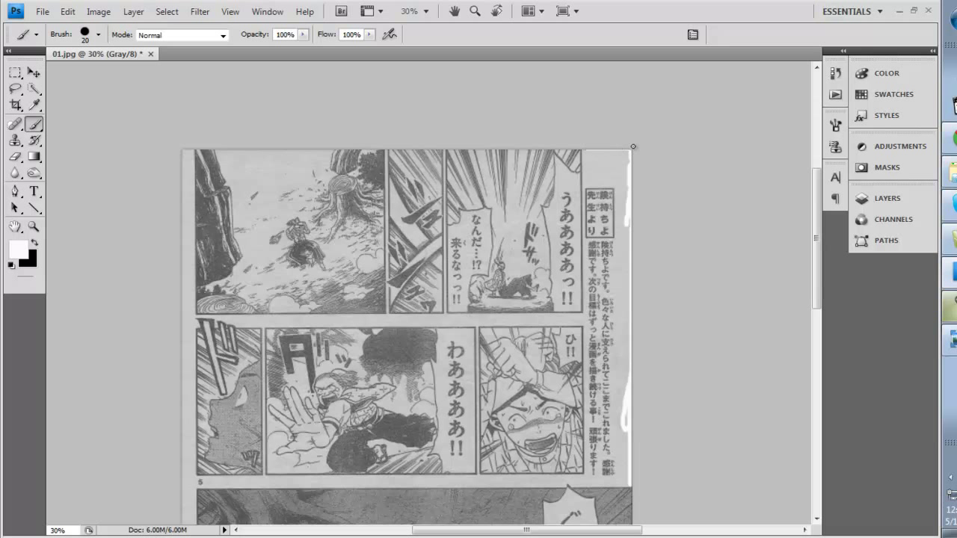
left_click_drag(324, 149, 239, 148)
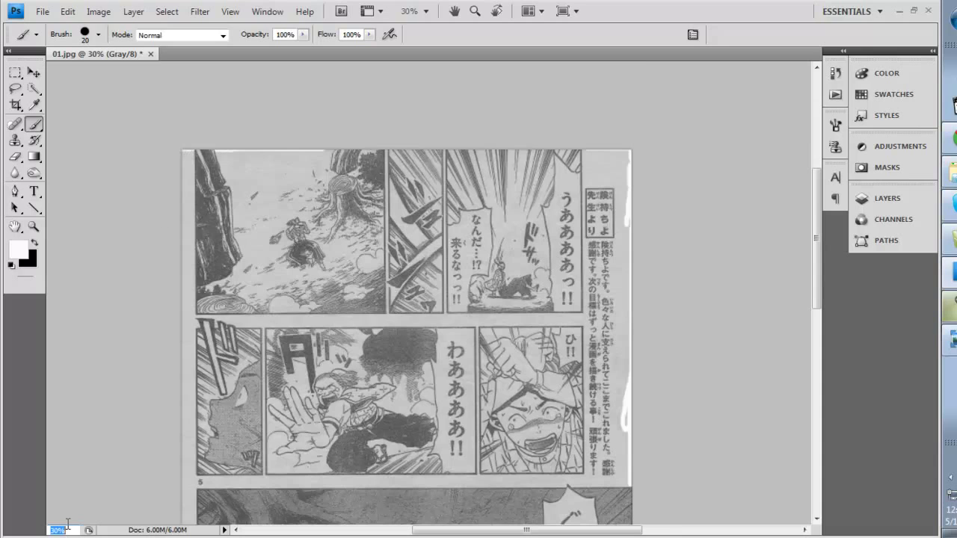
Zoom the page to 50% and examine the painted right margin and the panels from top to bottom.
type("50")
key("Return")
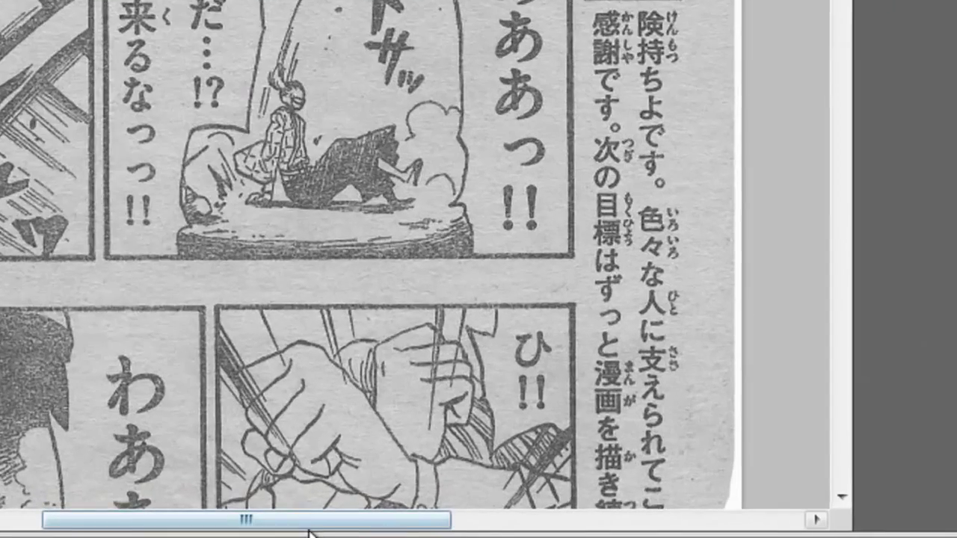
left_click_drag(550, 533, 479, 532)
left_click_drag(163, 530, 292, 528)
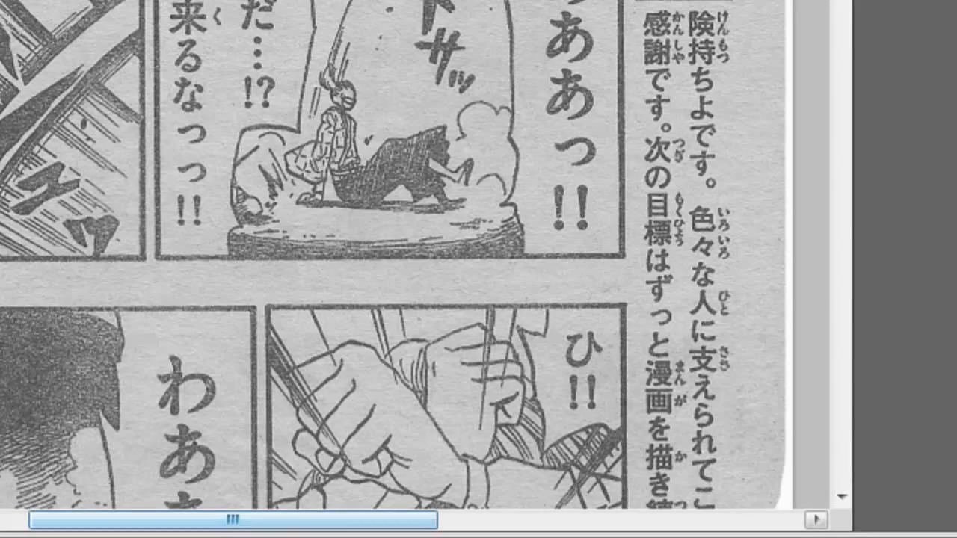
left_click_drag(841, 0, 846, 192)
left_click_drag(730, 233, 744, 268)
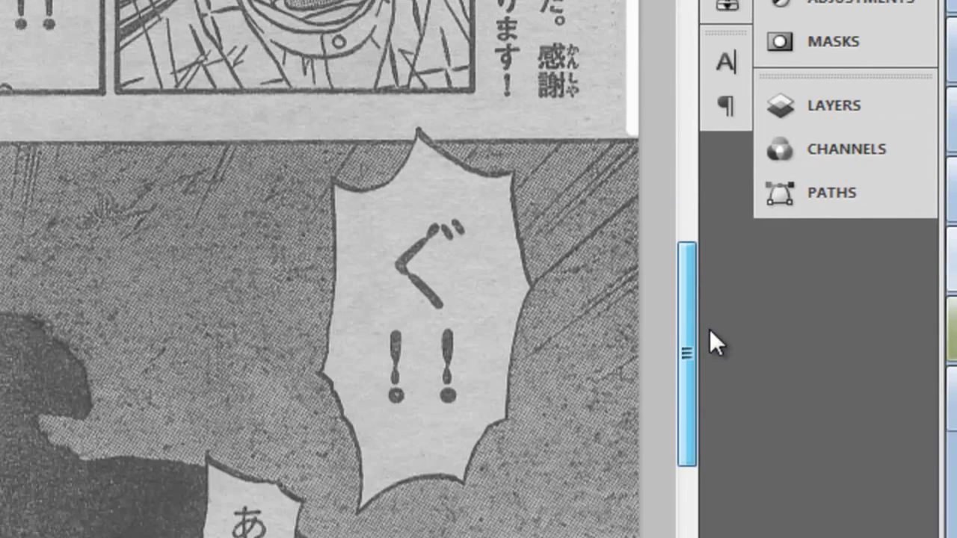
left_click_drag(710, 329, 742, 164)
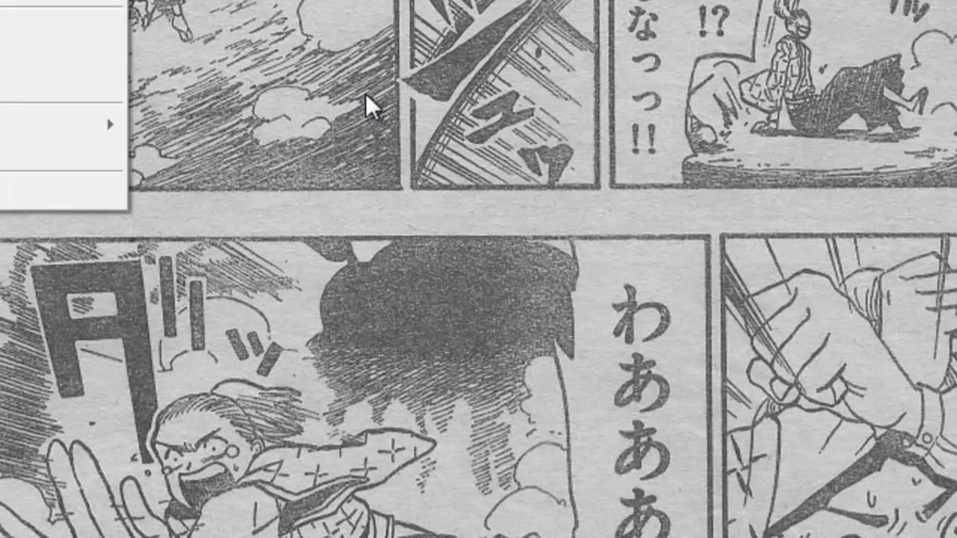
left_click(372, 106)
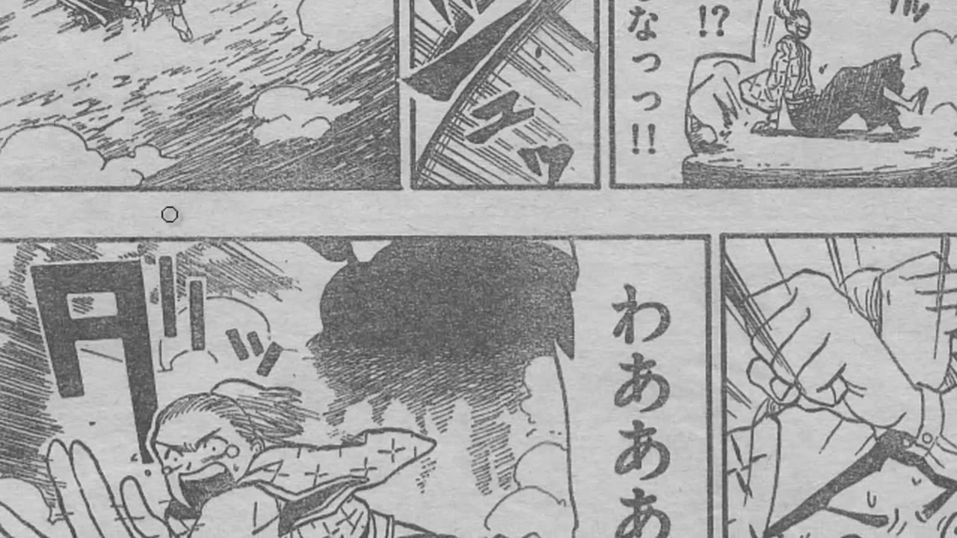
Paint a short white stroke in the gutter between the panel rows and a short black stroke on the dark shape above the lunging figure.
left_click_drag(103, 214, 166, 208)
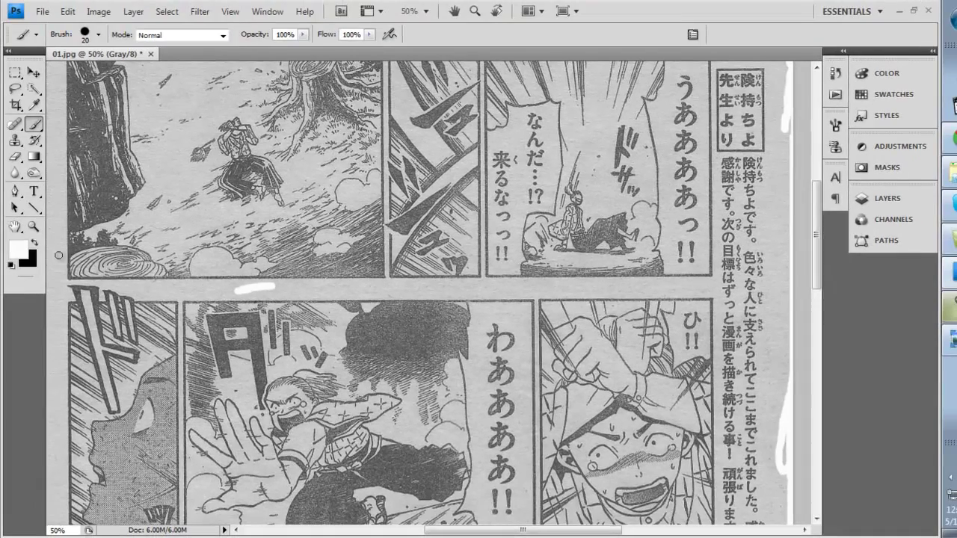
scroll(303, 366, "down", 3)
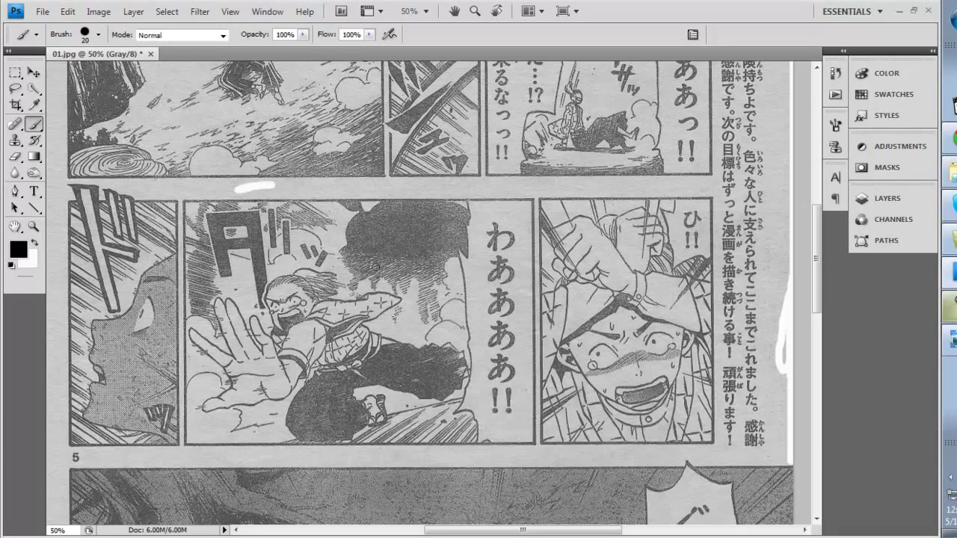
left_click_drag(414, 223, 383, 233)
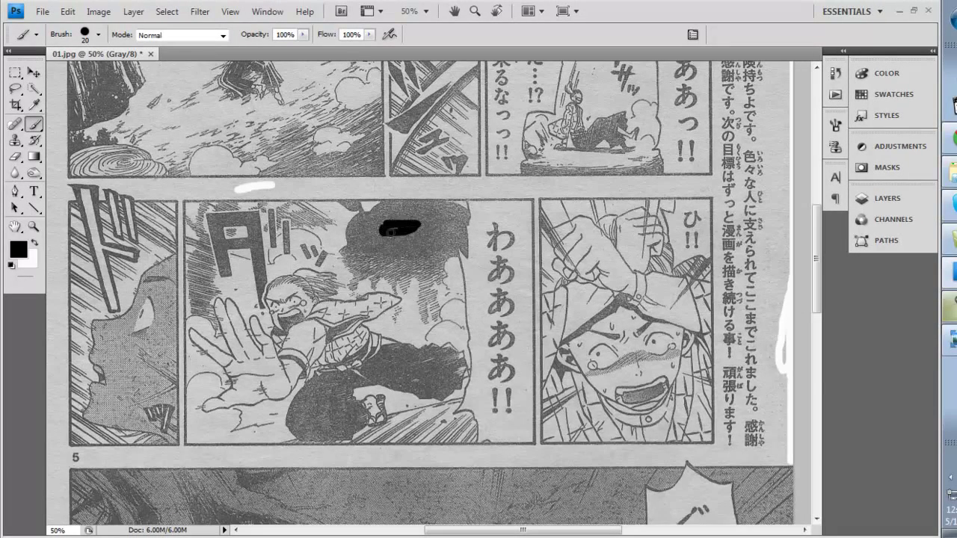
scroll(388, 247, "up", 1)
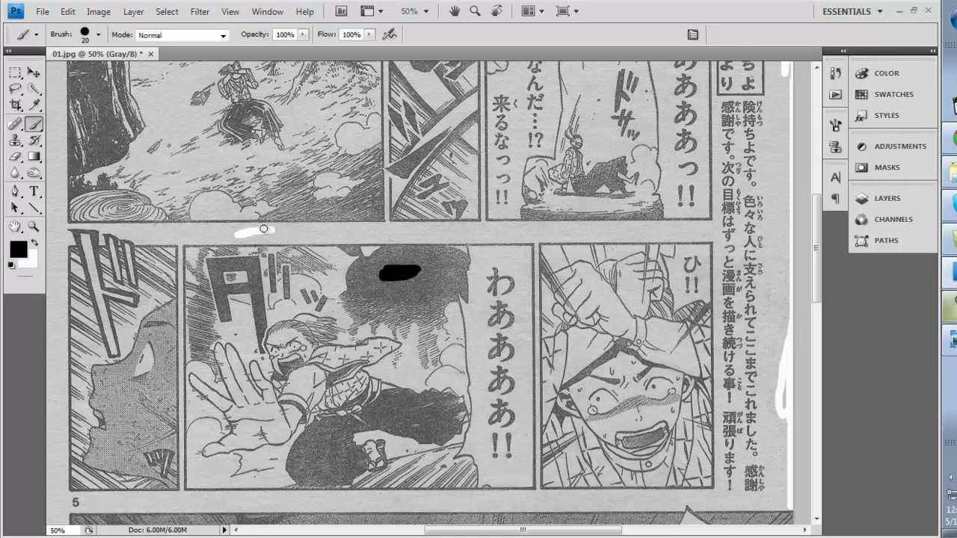
scroll(381, 268, "up", 2)
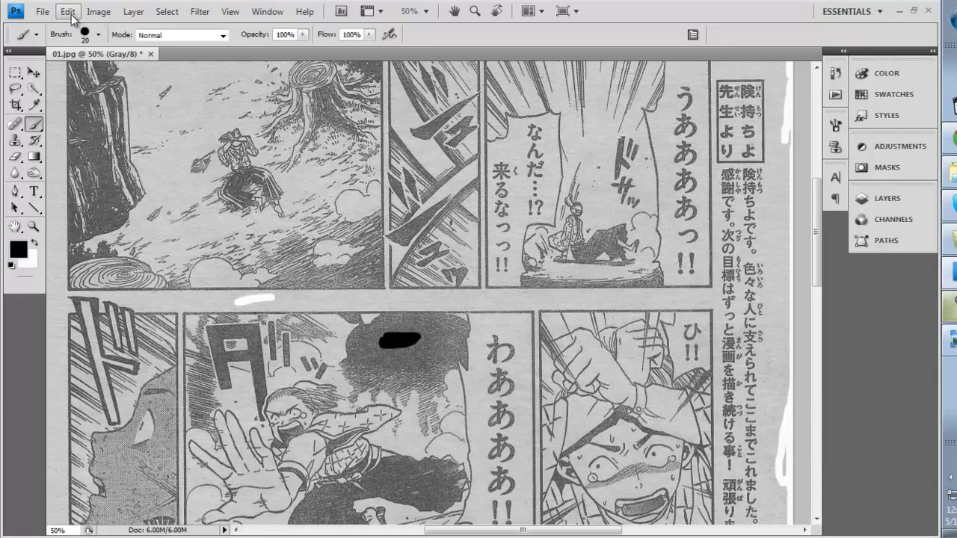
left_click(98, 11)
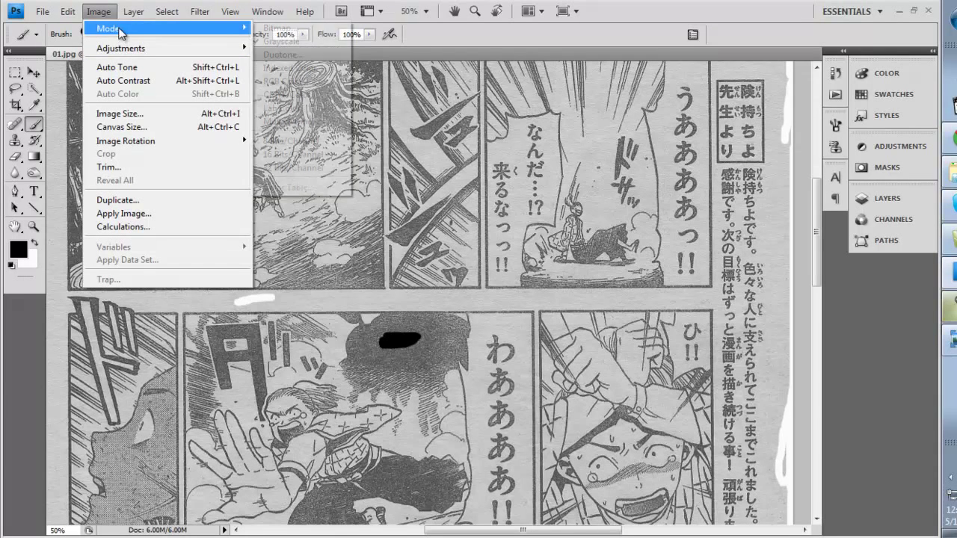
mouse_move(152, 50)
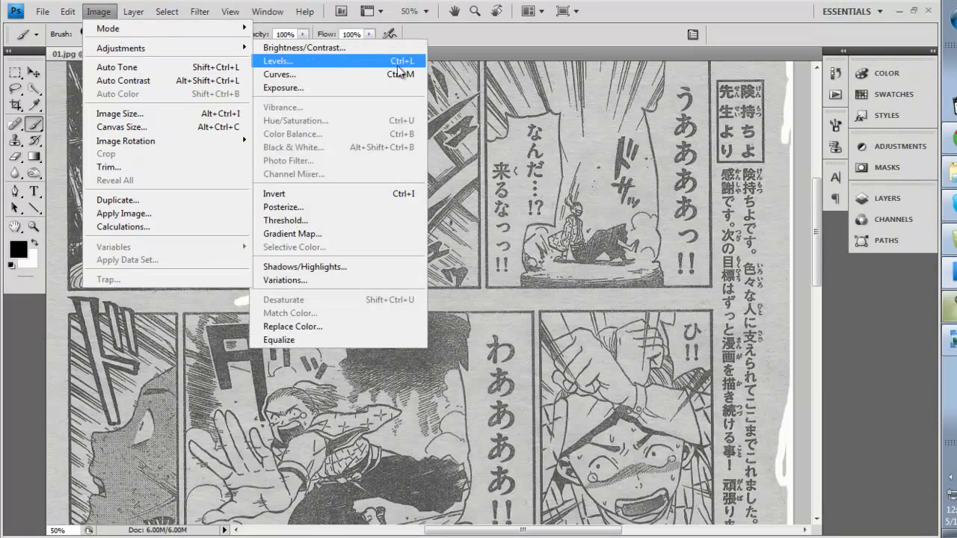
left_click(352, 62)
left_click_drag(525, 272, 581, 275)
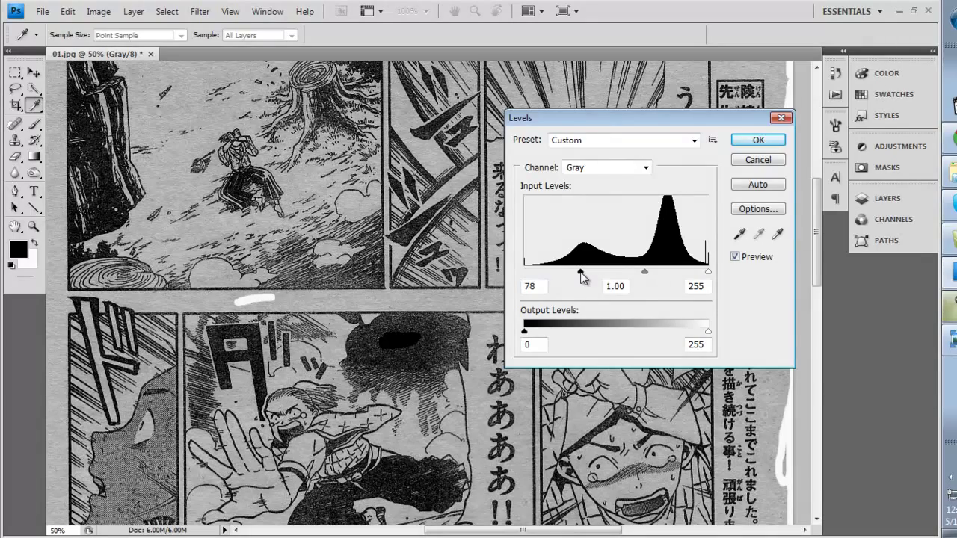
left_click_drag(706, 273, 660, 277)
left_click_drag(588, 272, 619, 275)
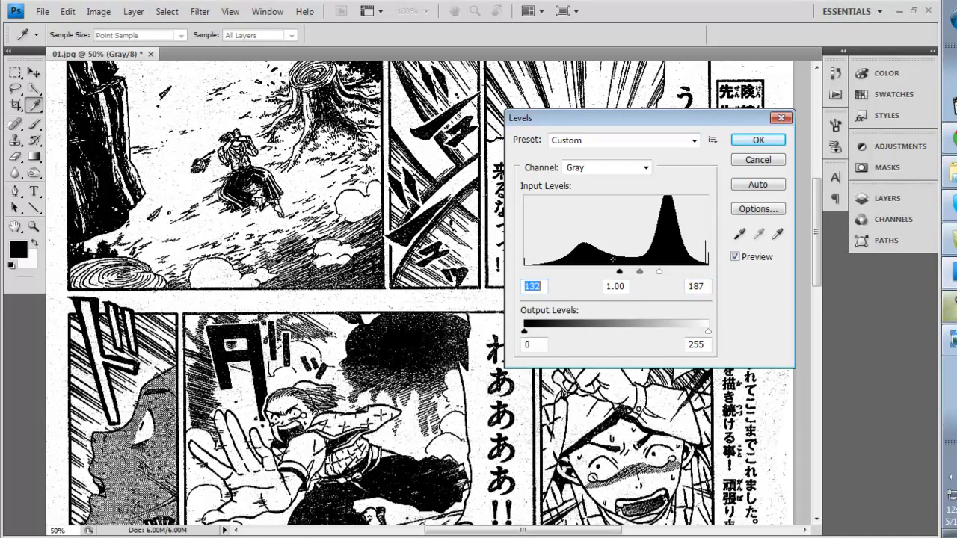
left_click_drag(618, 274, 598, 275)
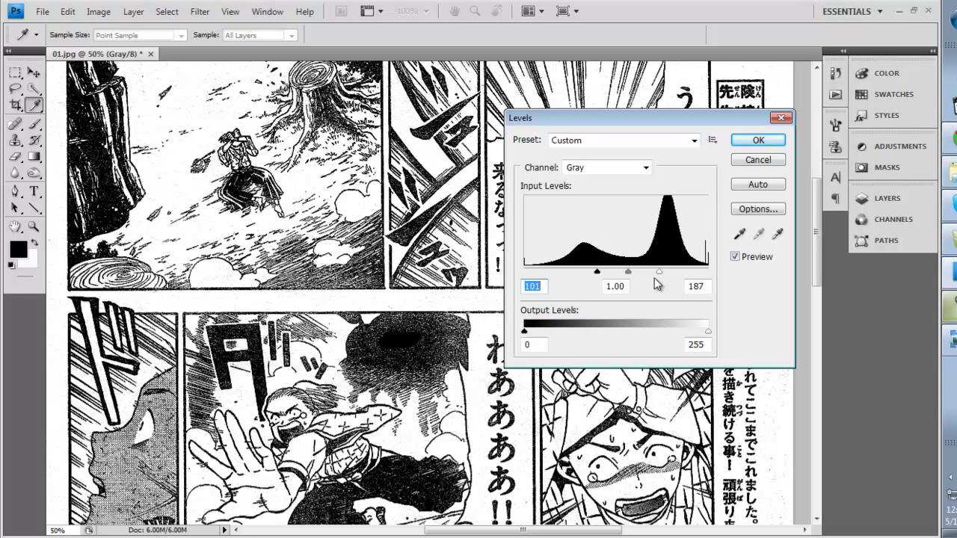
left_click(757, 159)
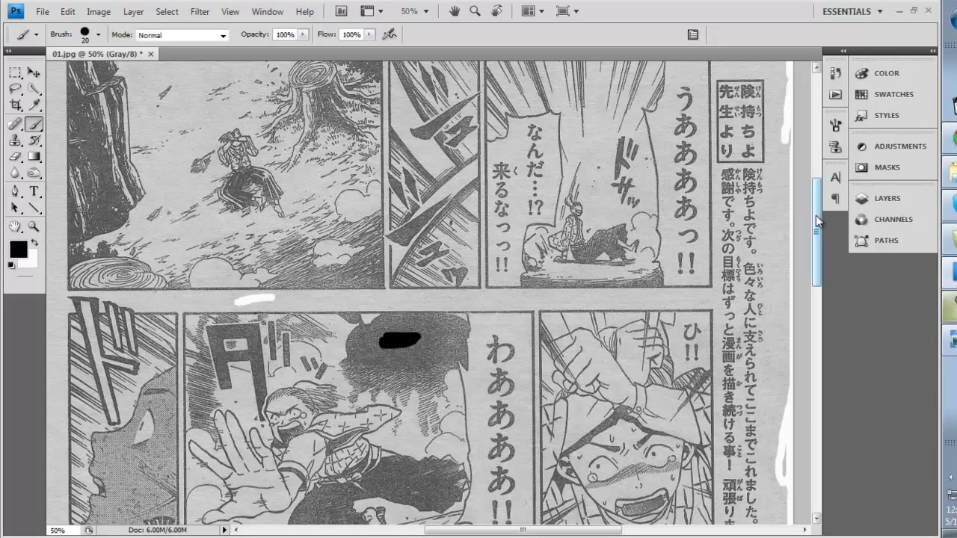
Duplicate the Background layer as Background copy within 01.jpg.
left_click(890, 198)
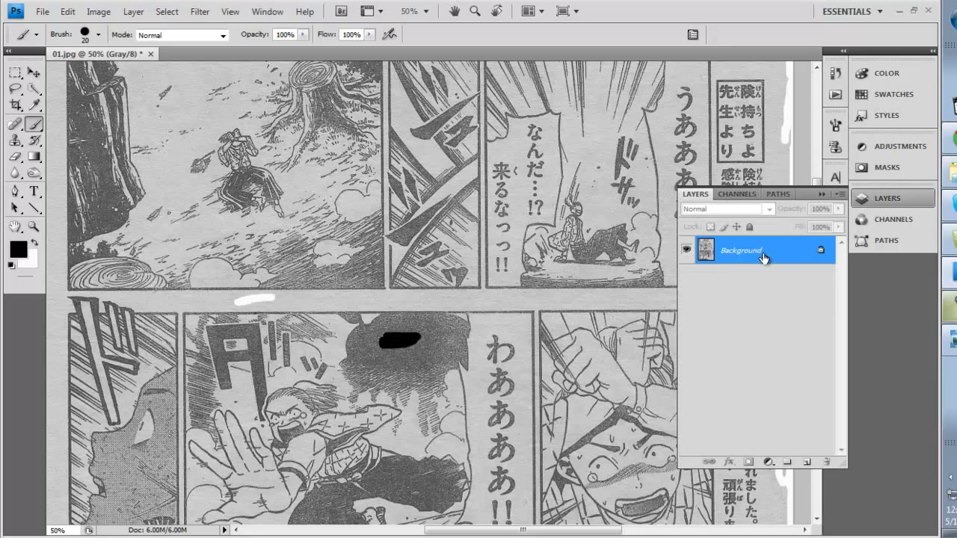
right_click(763, 258)
left_click(842, 284)
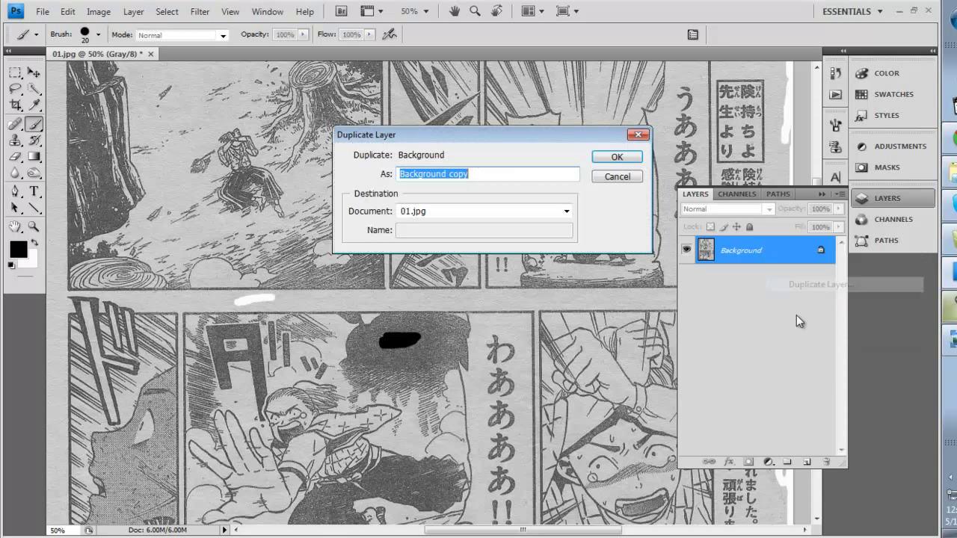
left_click(618, 157)
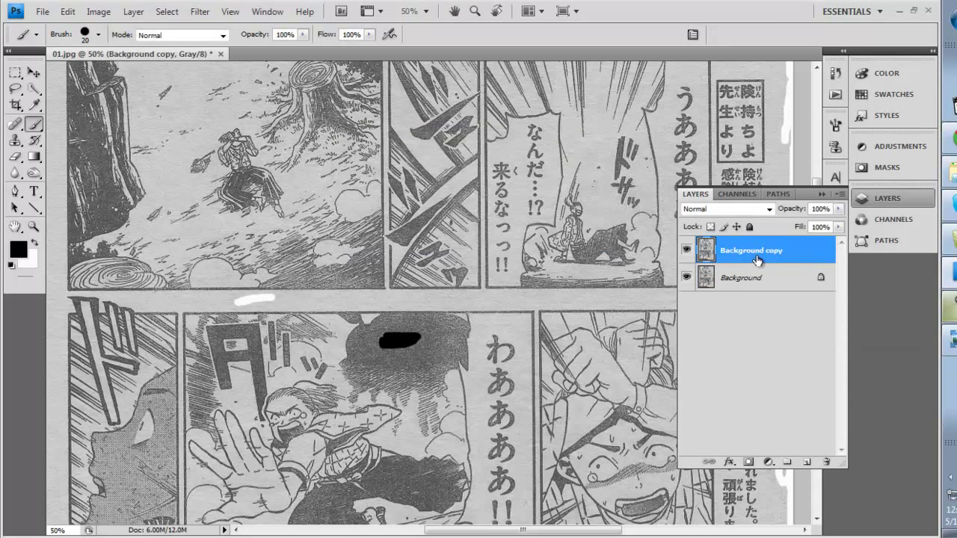
Add a Brightness/Contrast adjustment layer above Background copy with brightness -150 and contrast -50.
left_click(769, 463)
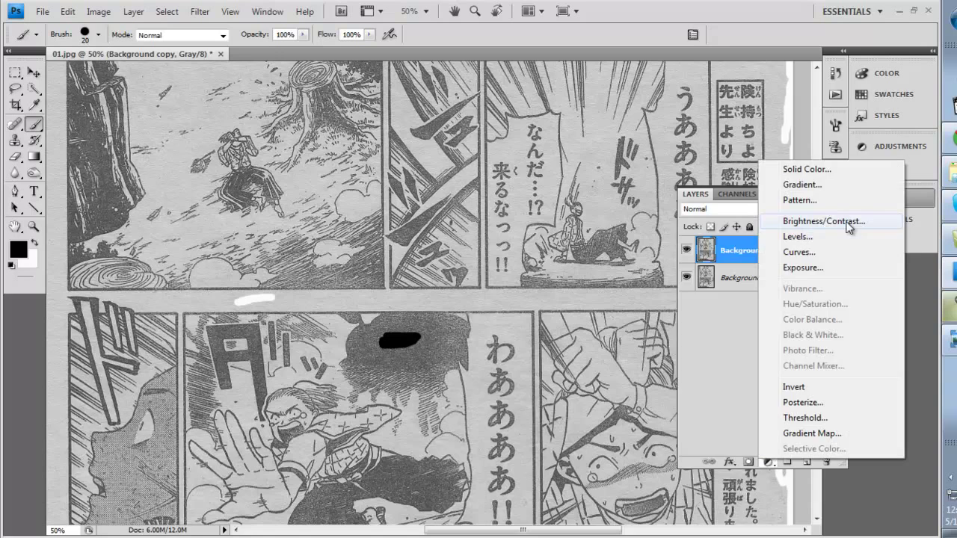
left_click(823, 221)
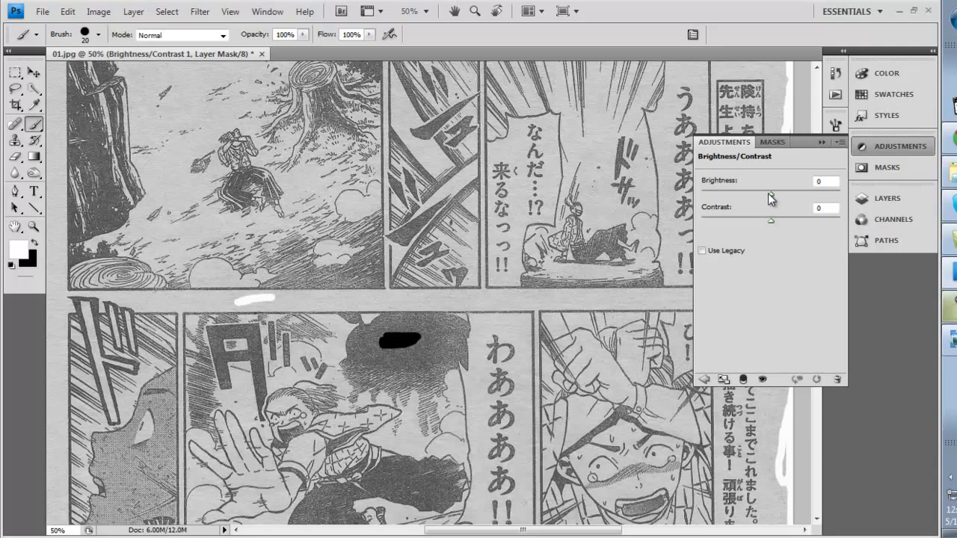
left_click_drag(771, 196, 668, 194)
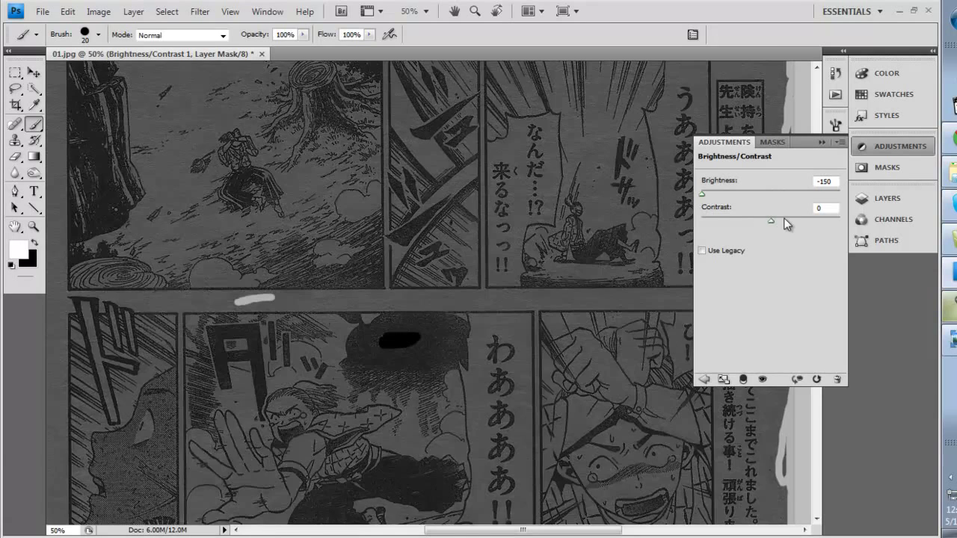
left_click_drag(772, 221, 620, 225)
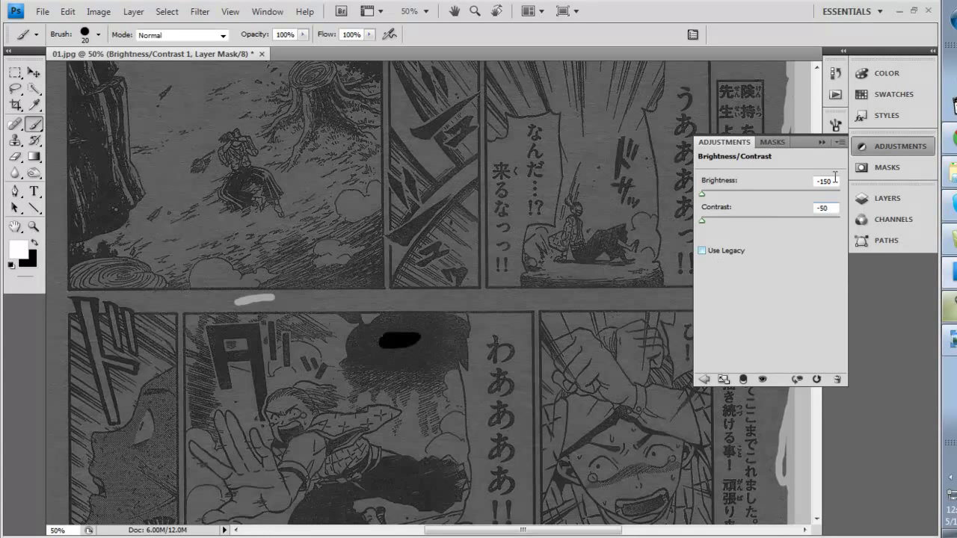
left_click(819, 143)
left_click(885, 219)
left_click(886, 219)
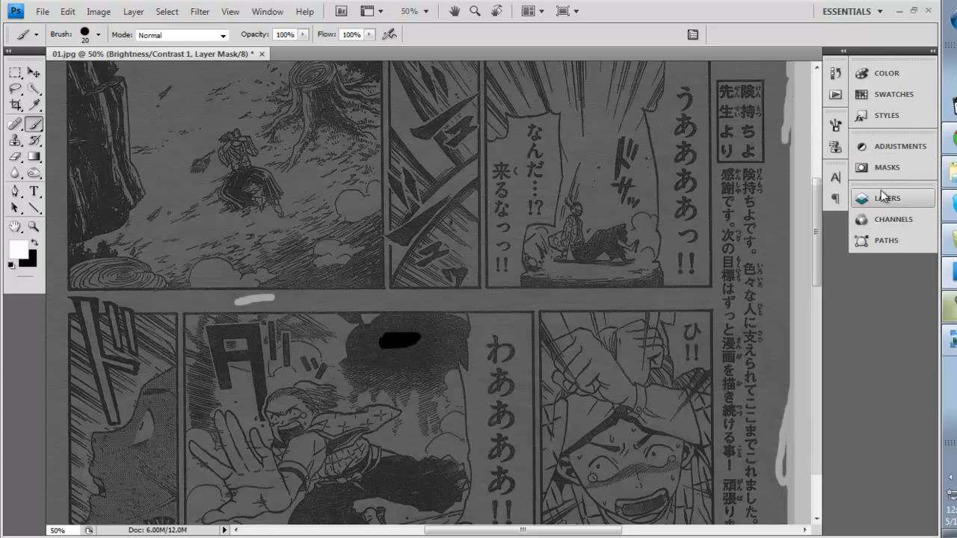
Add a Levels adjustment layer directly above Background copy and set its highlight input level to 15.
left_click(884, 198)
left_click(766, 288)
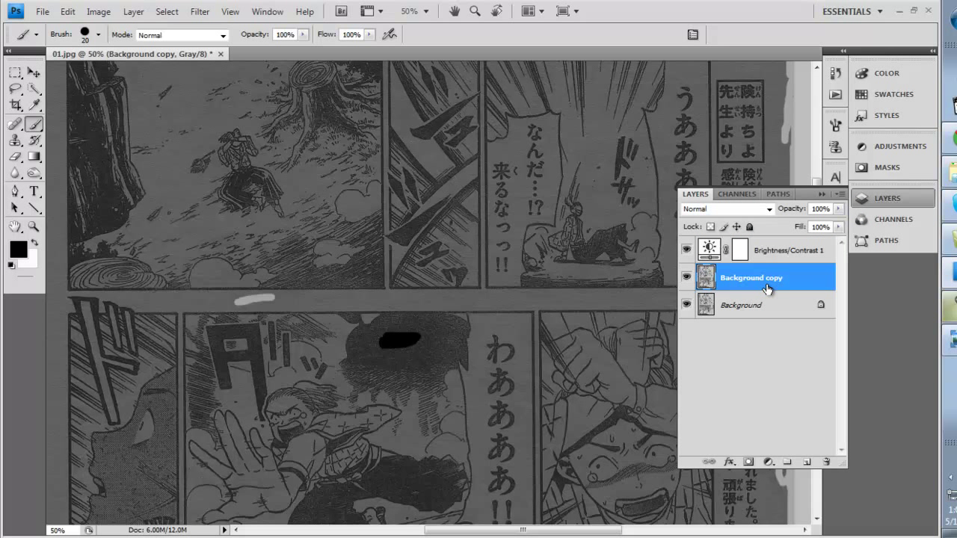
left_click(767, 461)
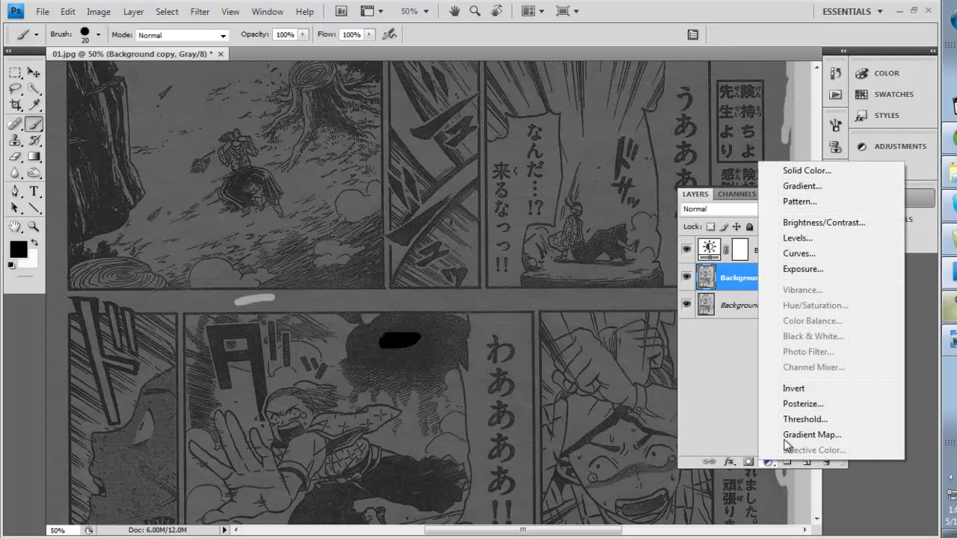
left_click(770, 238)
left_click_drag(839, 272, 796, 272)
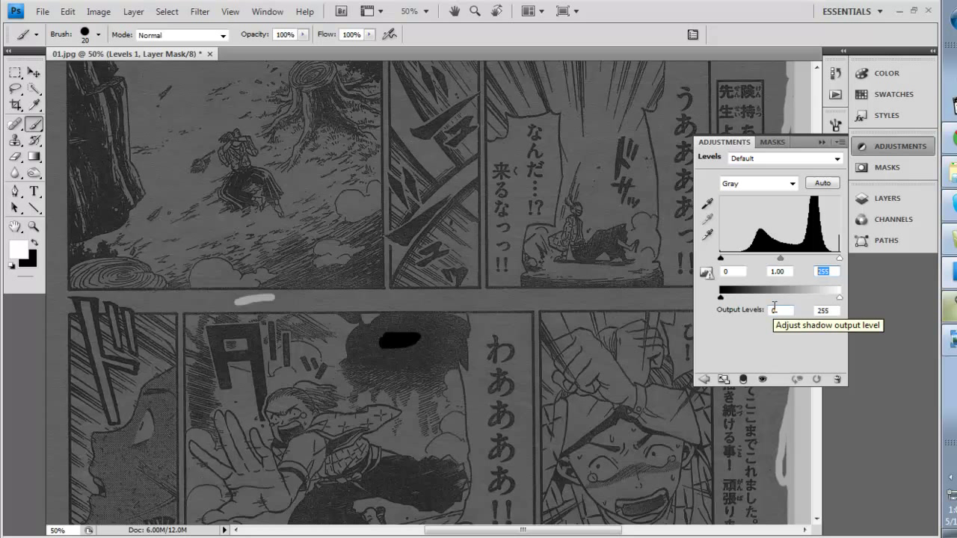
type("15")
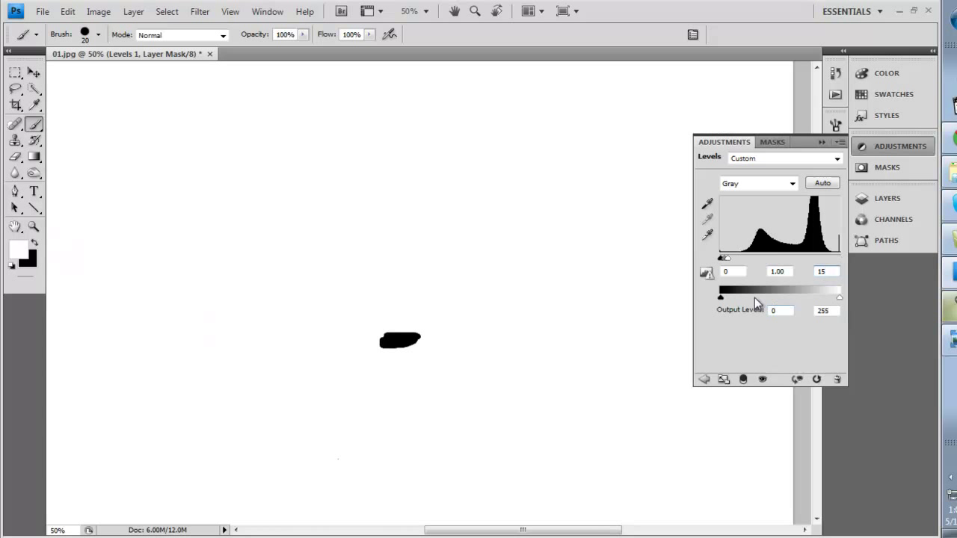
left_click(822, 141)
Hide the Levels 1 adjustment layer, leave Brightness/Contrast 1 visible, and make Background copy the active layer.
left_click(893, 199)
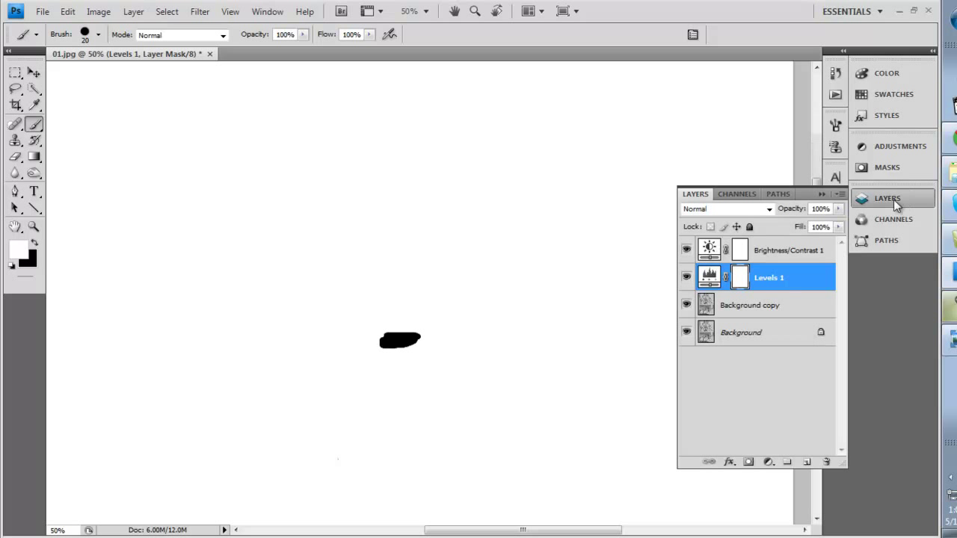
left_click(686, 277)
left_click(686, 253)
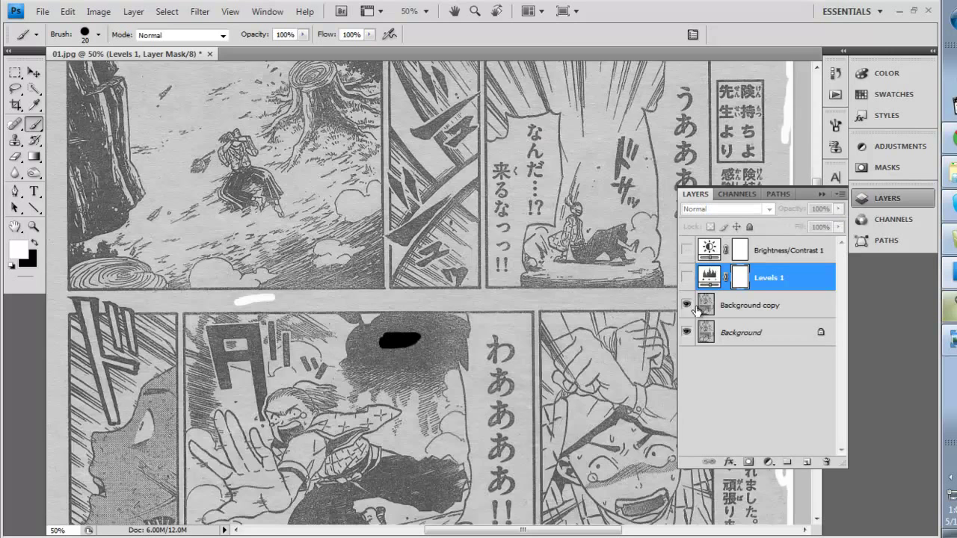
left_click(745, 312)
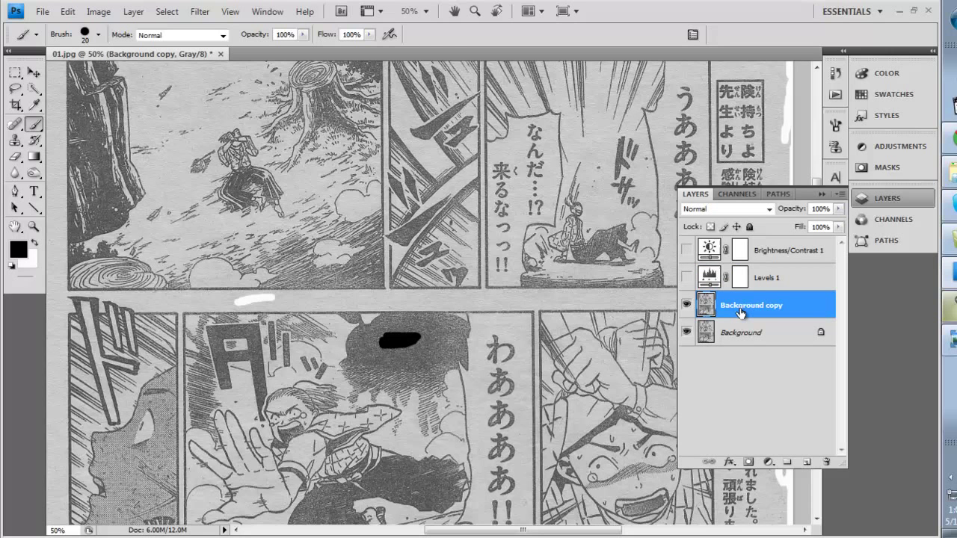
left_click(686, 250)
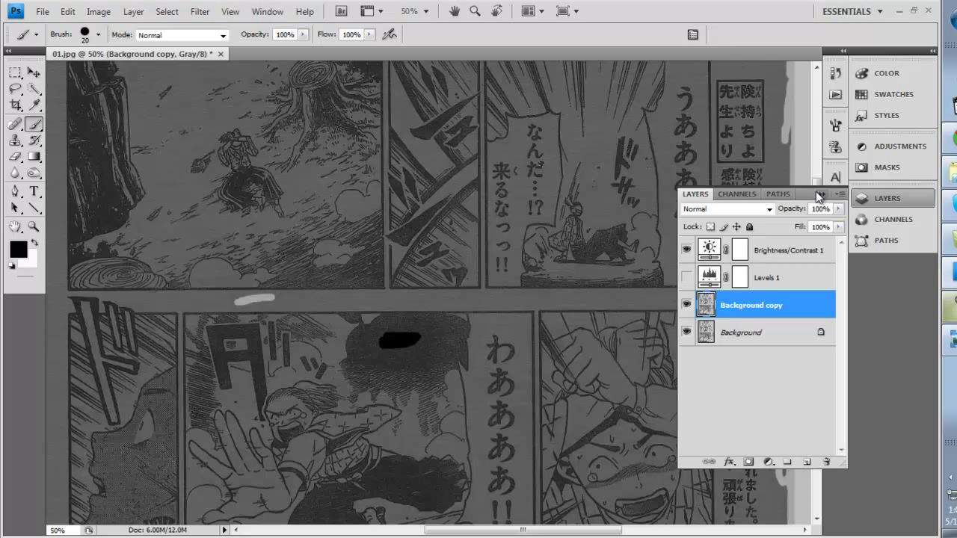
left_click(819, 194)
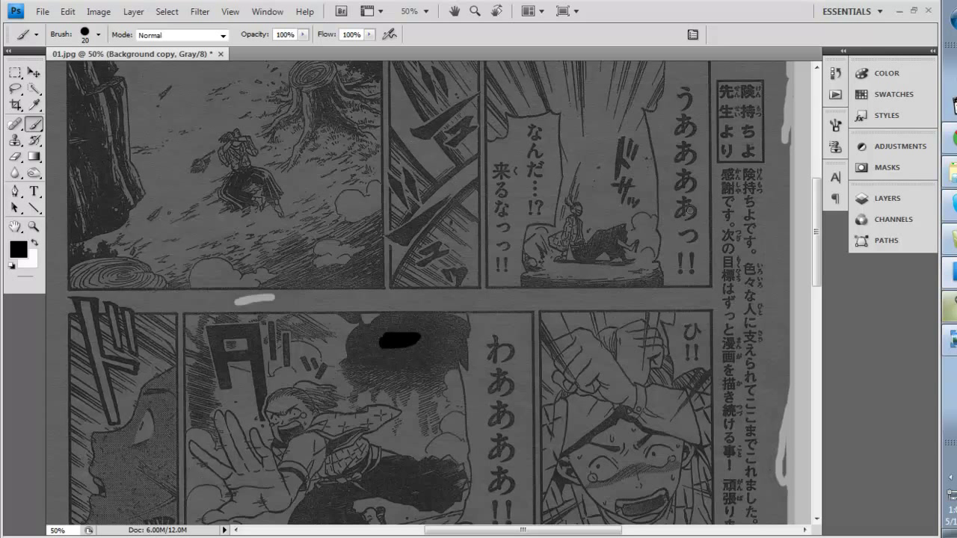
Try a Levels adjustment on Background copy, lowering the highlight input level to 176 so the paper texture drops out.
left_click(98, 11)
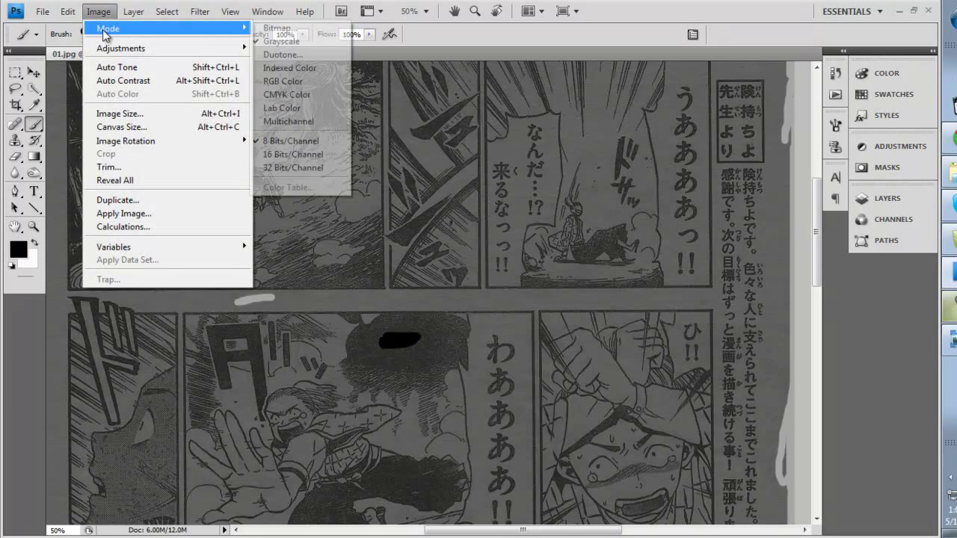
mouse_move(108, 43)
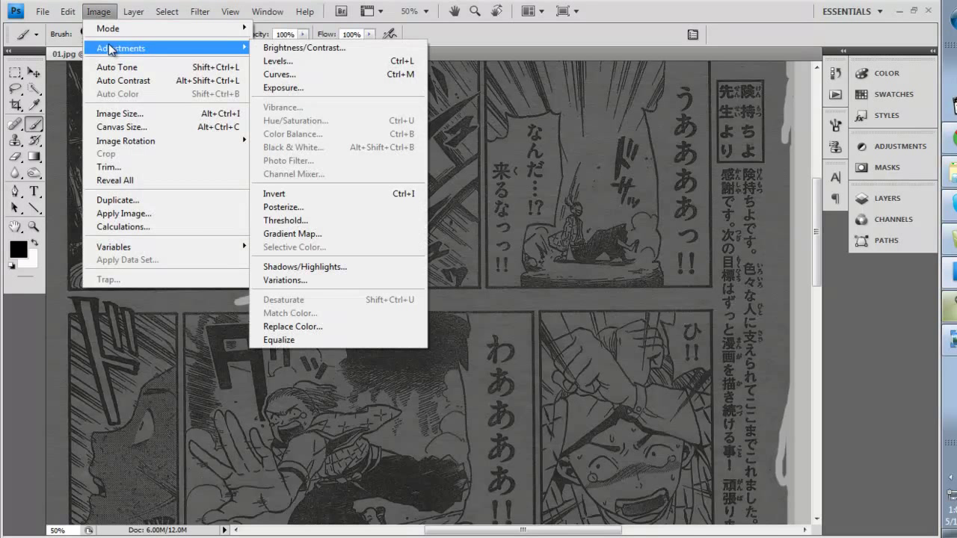
left_click(303, 61)
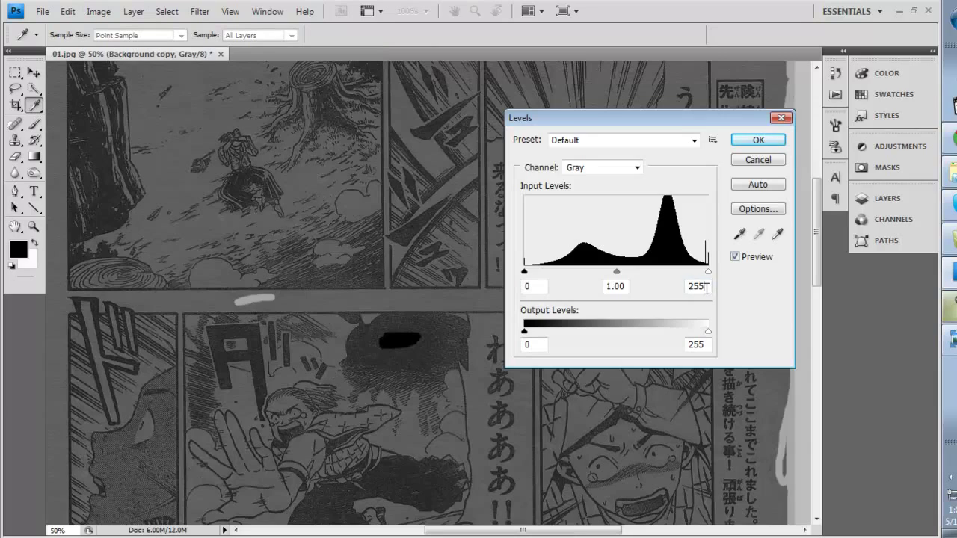
key("Down")
key("Down")
key("Down")
key("Down")
key("Down")
key("Down")
key("Down")
key("Down")
key("Down")
key("Down")
key("Down")
key("Down")
key("Down")
key("Down")
key("Down")
key("Down")
key("Down")
key("Down")
key("Down")
key("Down")
key("Down")
key("Down")
key("Down")
key("Down")
key("Down")
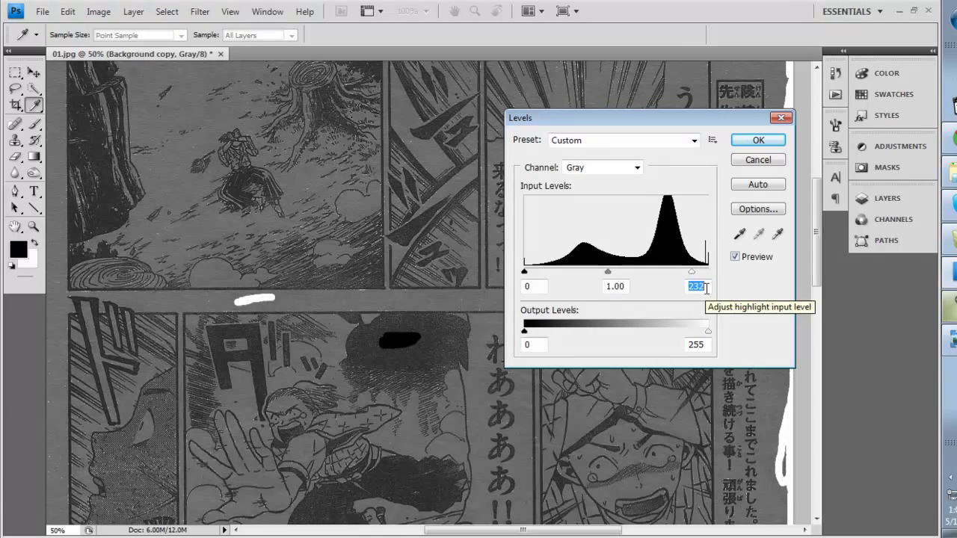
key("Down")
key("Down")
key("Down")
key("Down")
key("Down")
key("Down")
key("Down")
key("Down")
key("Down")
key("Down")
key("Down")
key("Down")
key("Down")
key("Down")
key("Down")
key("Down")
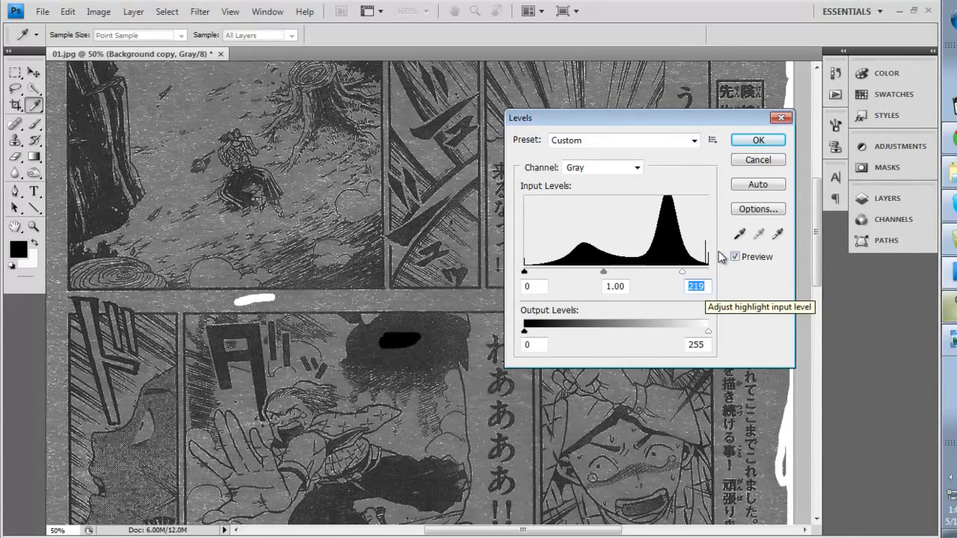
key("Down")
key("Down")
key("Down")
key("Down")
key("Down")
key("Down")
key("Down")
key("Down")
key("Down")
key("Down")
key("Down")
key("Down")
key("Down")
key("Down")
key("Down")
key("Down")
key("Down")
key("Down")
key("Down")
key("Down")
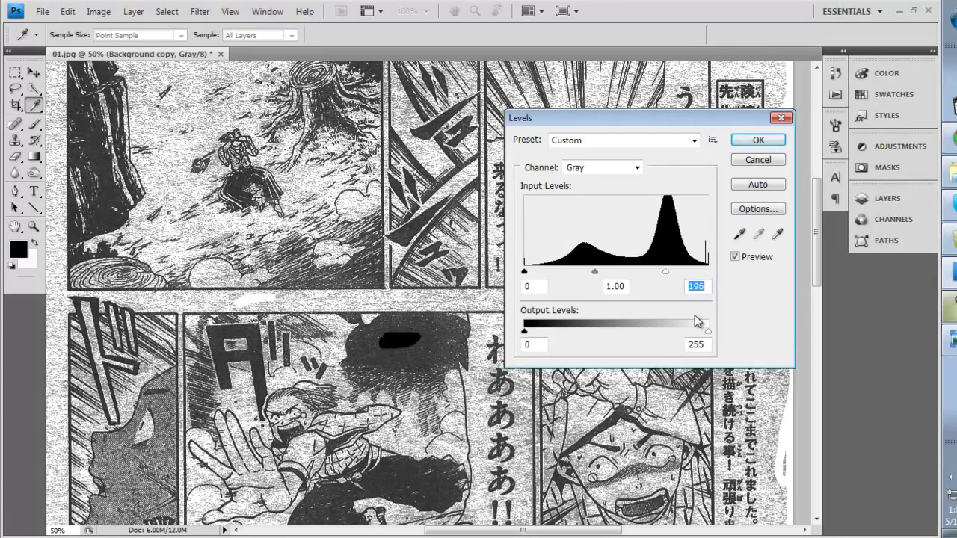
key("Down")
key("Down")
key("Down")
key("Down")
key("Down")
key("Down")
key("Down")
key("Down")
key("Down")
key("Down")
key("Down")
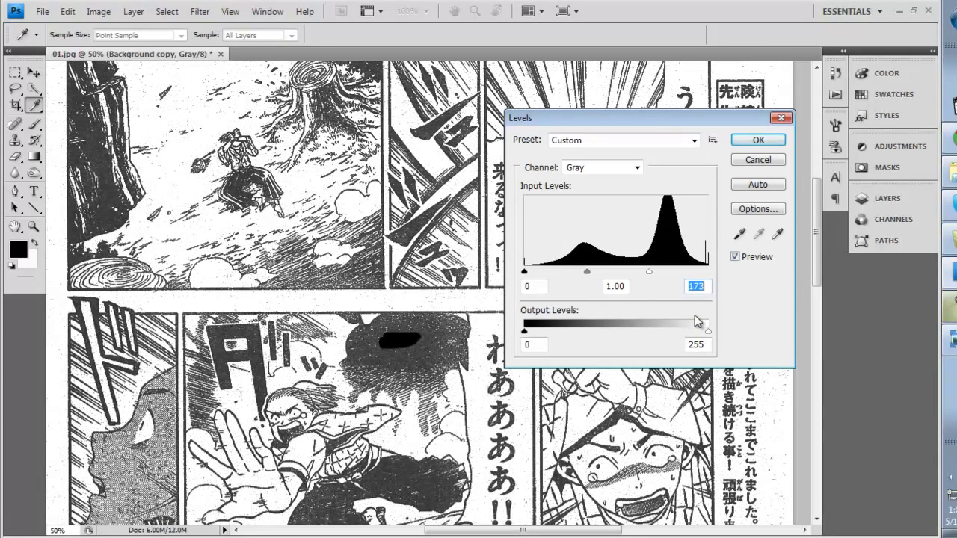
key("Down")
key("Up")
key("Up")
key("Up")
key("Up")
key("Up")
key("Up")
key("Up")
key("Up")
key("Up")
key("Up")
key("Up")
key("Up")
key("Down")
key("Down")
key("Down")
key("Down")
key("Down")
key("Down")
key("Down")
key("Down")
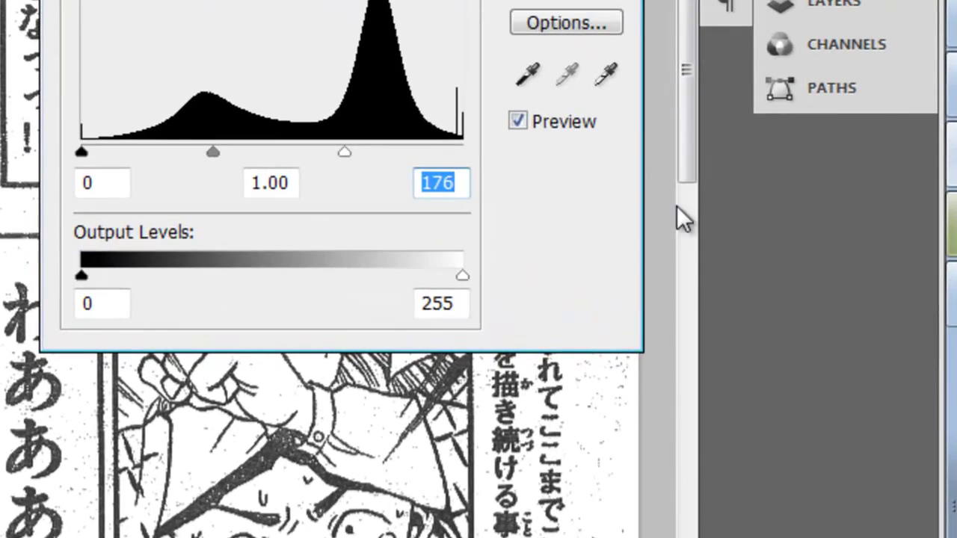
Raise the trial highlight input level to 180, check the paper areas across the page, and cancel the Levels adjustment.
left_click_drag(692, 188, 683, 135)
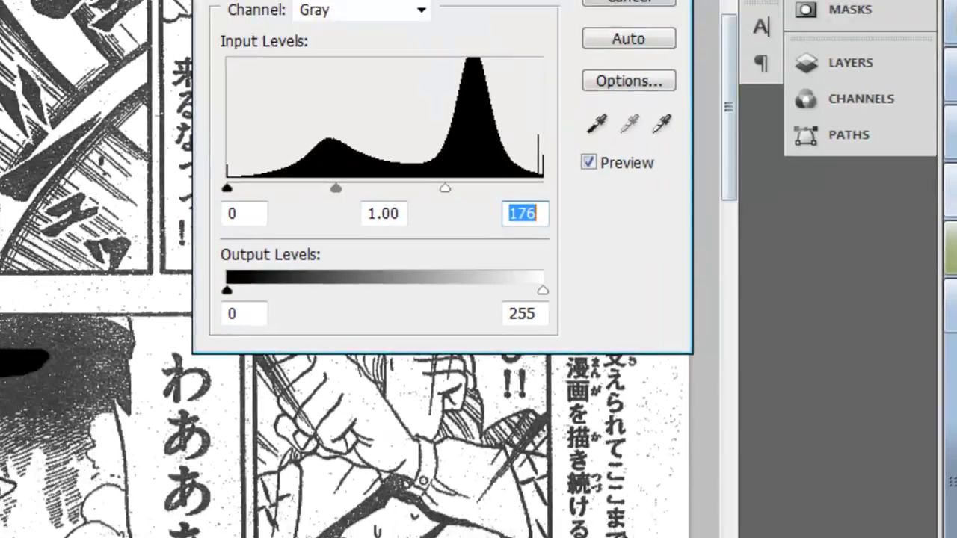
left_click_drag(572, 81, 385, 152)
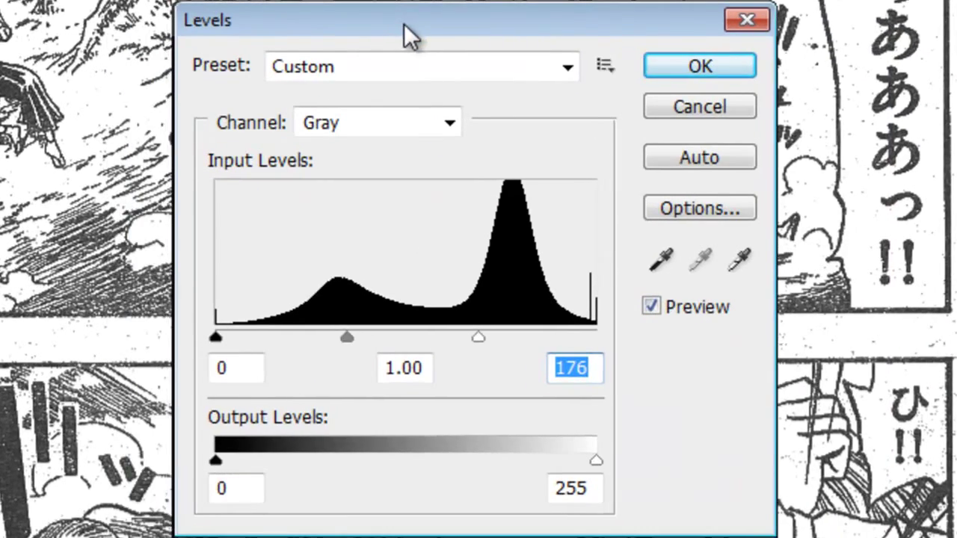
left_click_drag(403, 23, 406, 23)
key("Up")
key("Up")
key("Up")
key("Up")
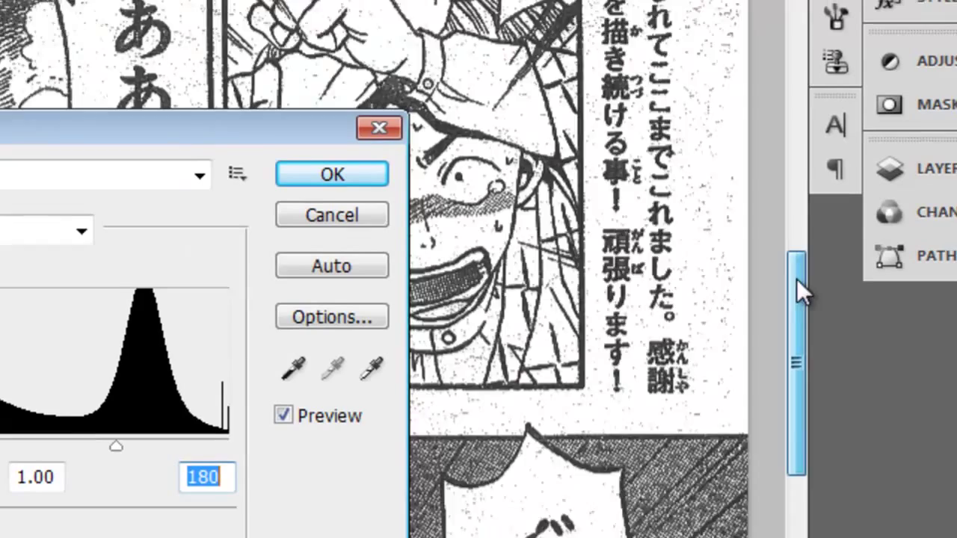
left_click_drag(796, 278, 827, 182)
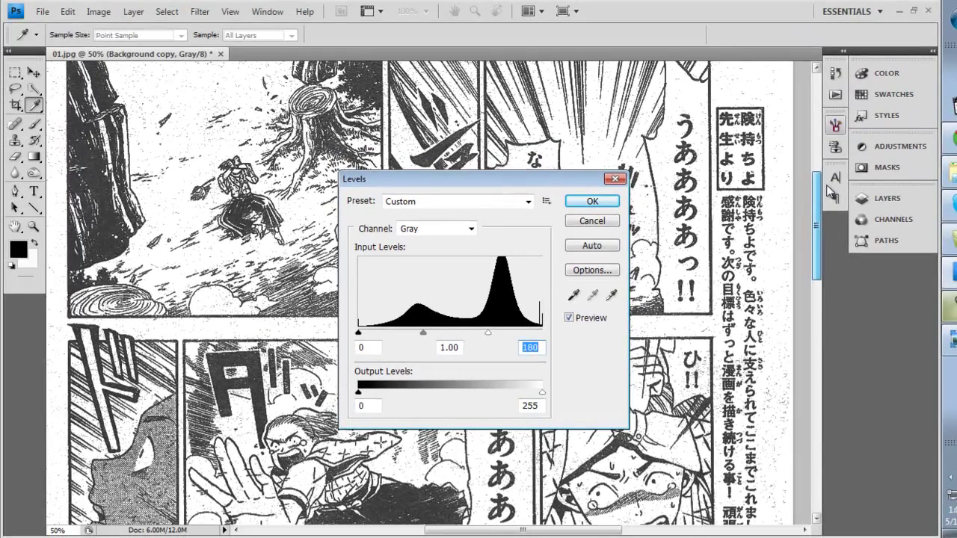
left_click(538, 349)
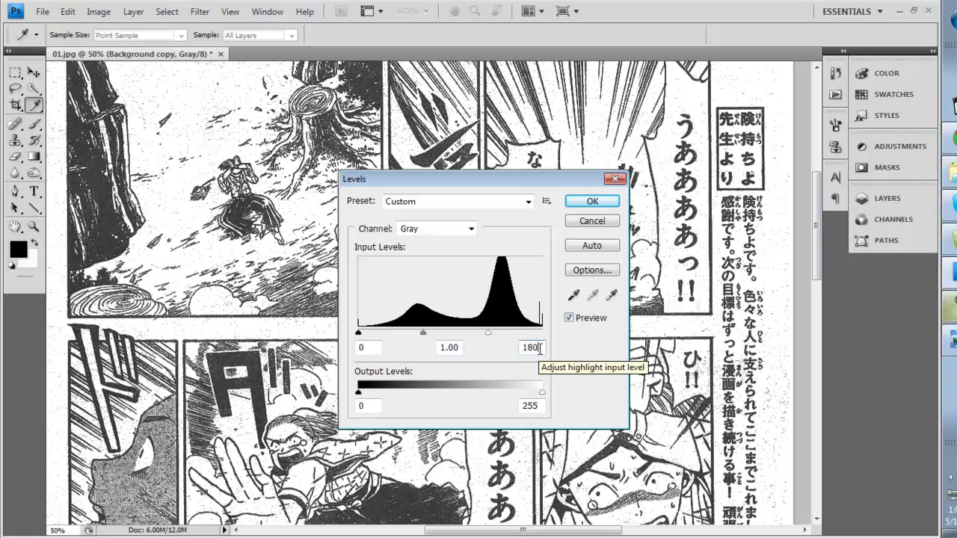
double_click(539, 349)
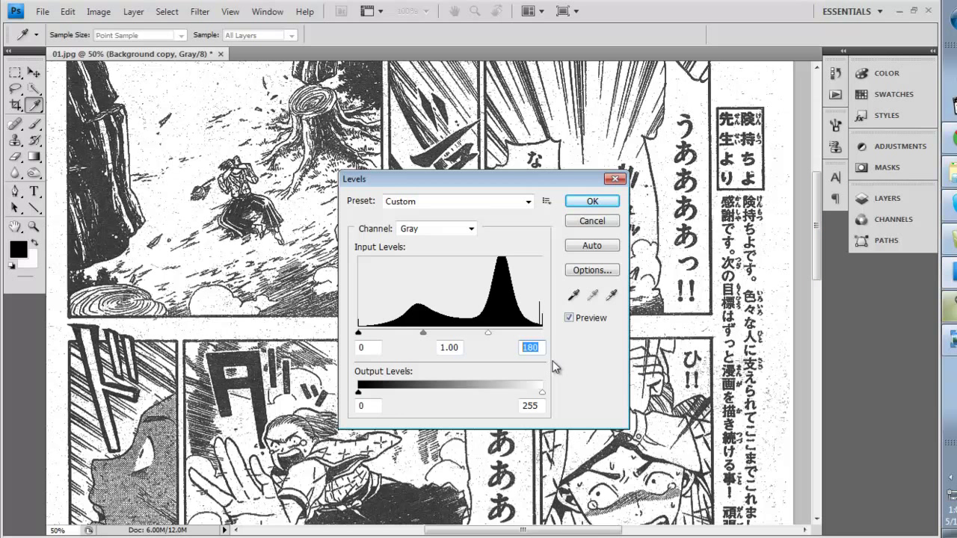
left_click(591, 221)
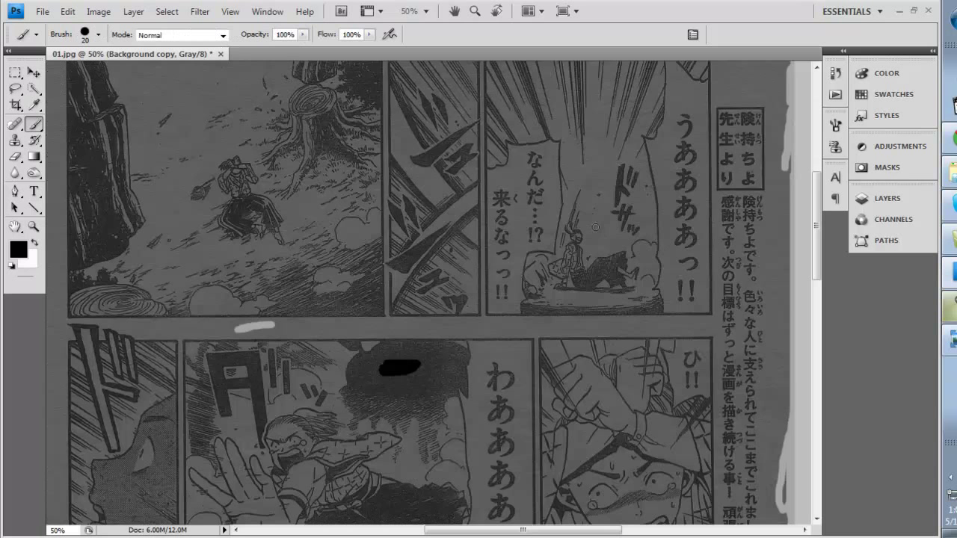
Hide the Brightness/Contrast 1 layer and show the Levels 1 layer, keeping Background copy active.
left_click(906, 202)
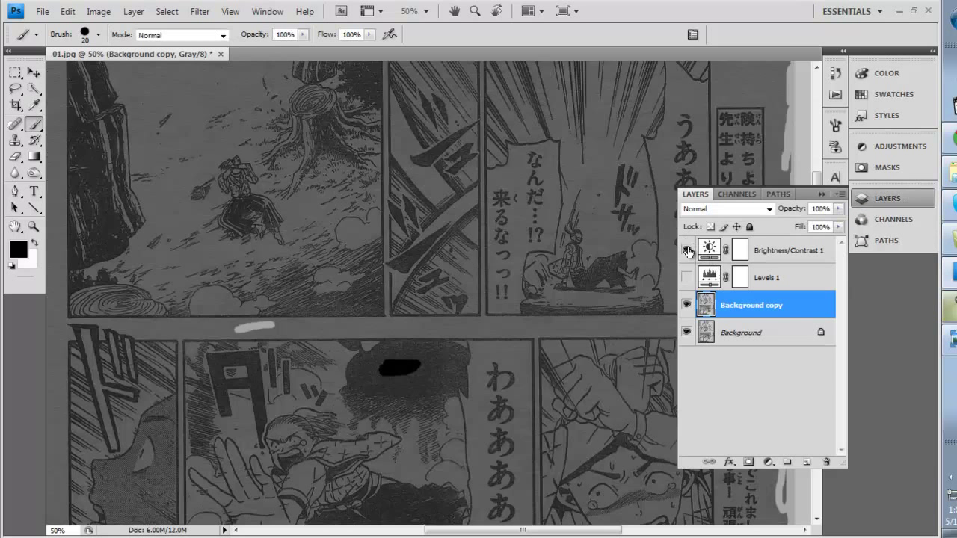
left_click(687, 277)
left_click(688, 277)
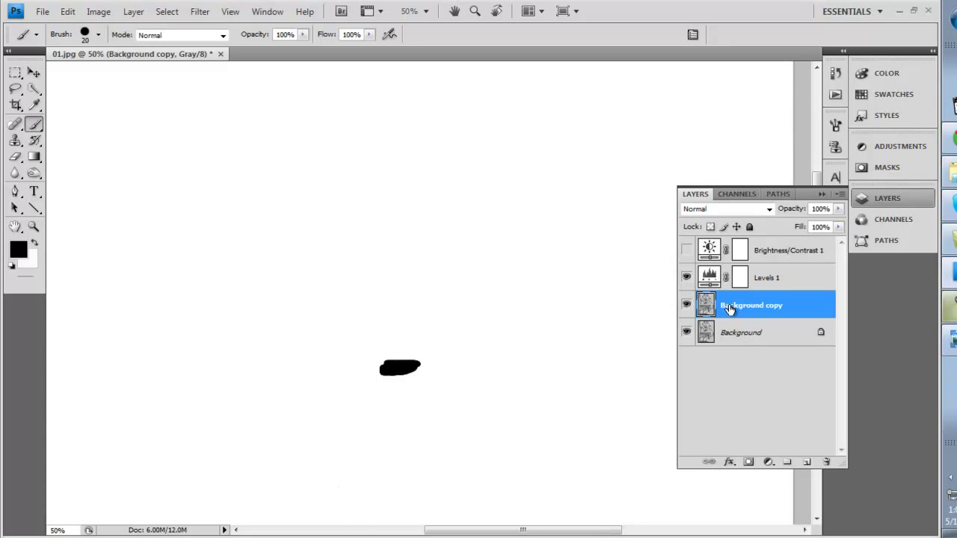
left_click(821, 194)
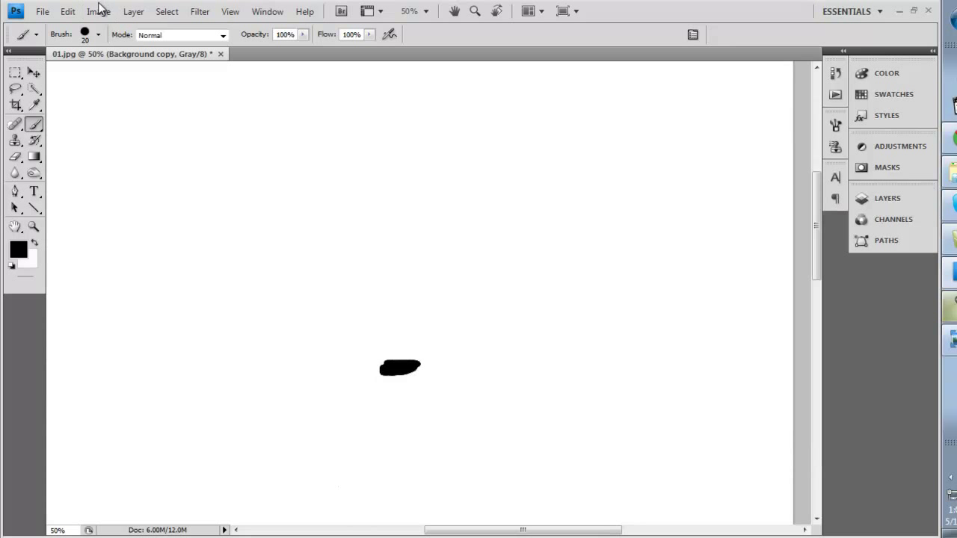
Try a Levels adjustment on Background copy with the shadow input level at 150 and at 138, and cancel it.
left_click(98, 12)
mouse_move(168, 46)
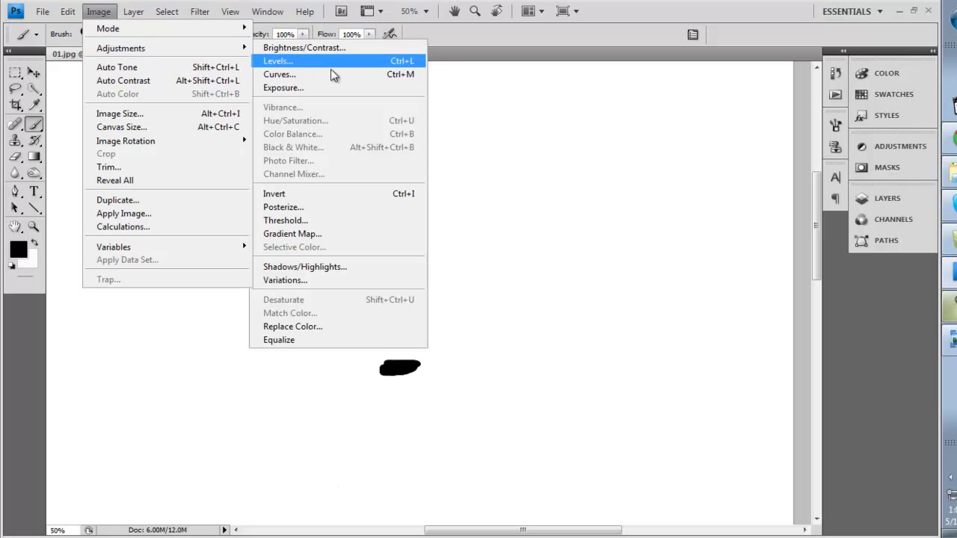
left_click(298, 62)
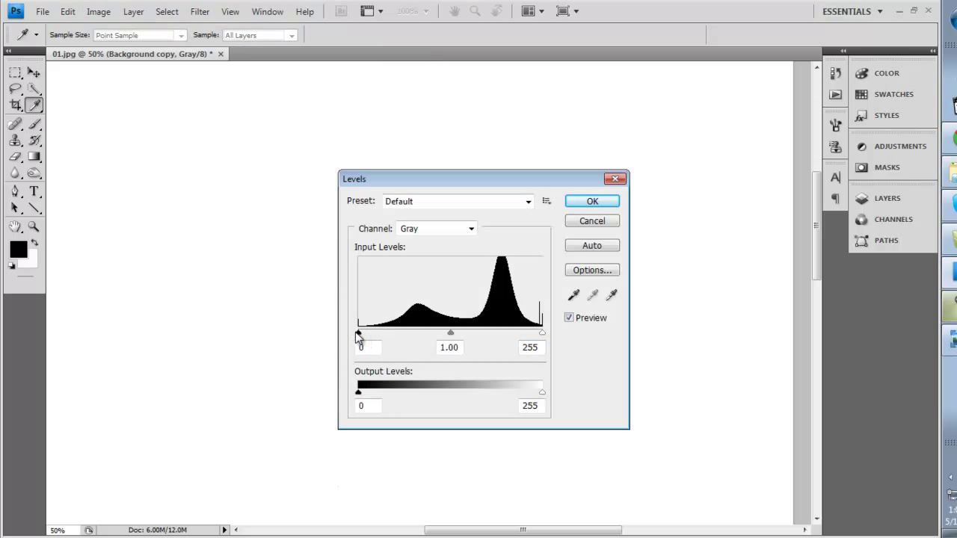
left_click_drag(357, 334, 466, 333)
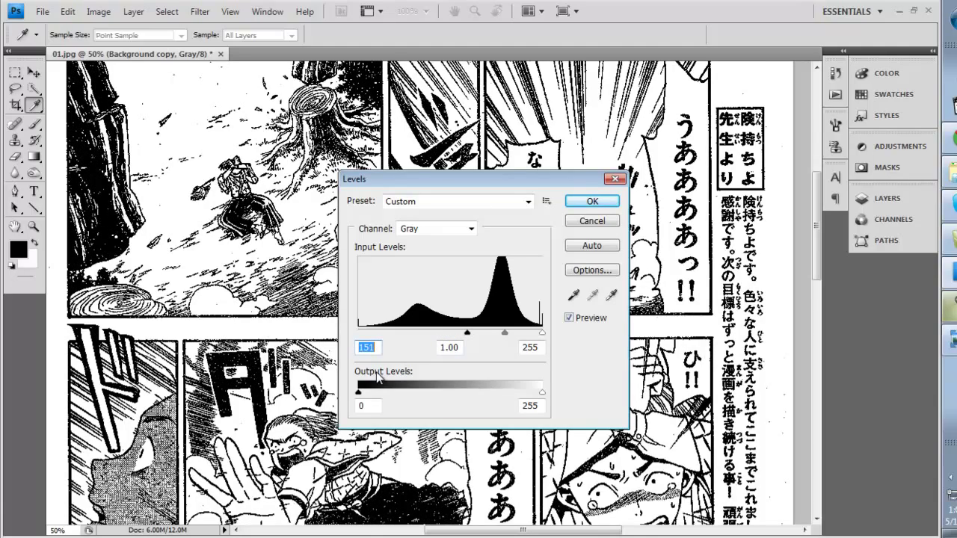
left_click_drag(818, 234, 804, 248)
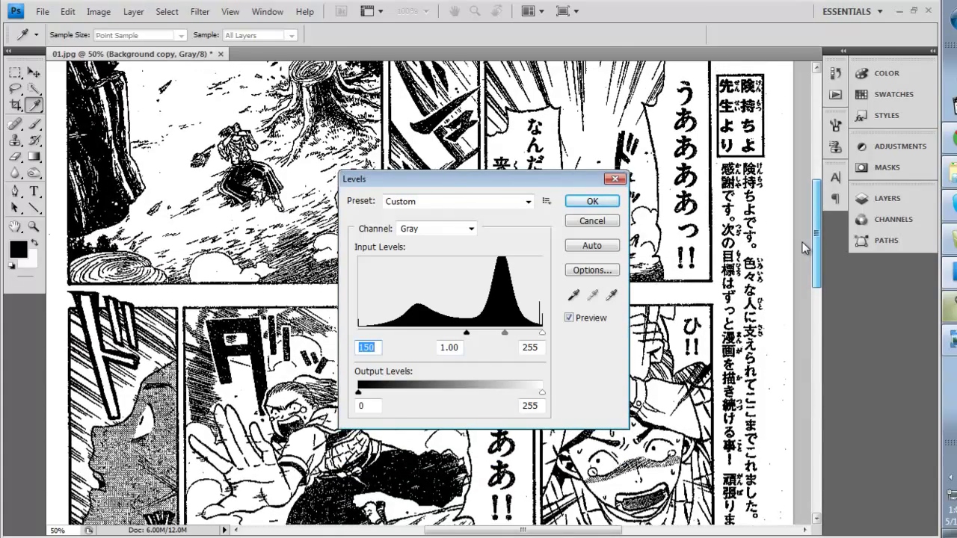
key("shift+Down")
key("Down")
key("Down")
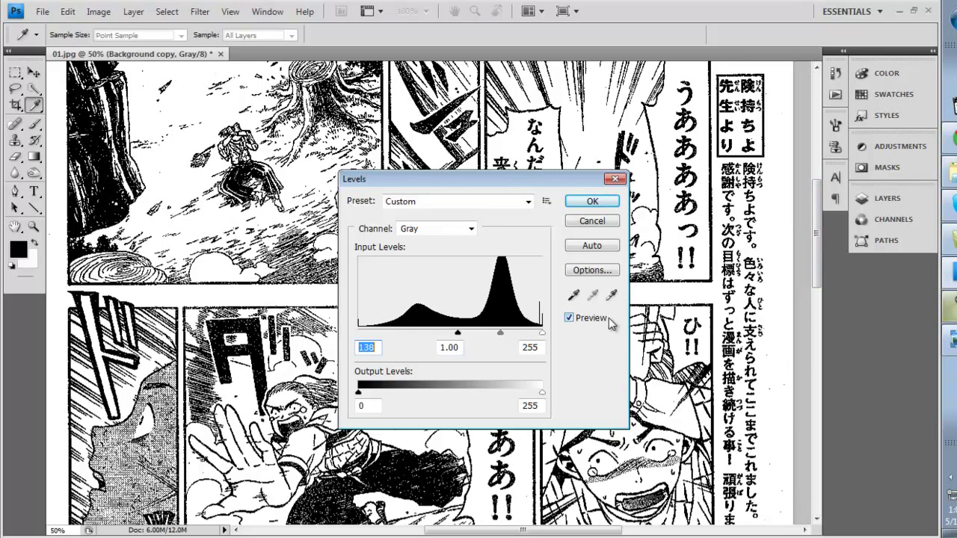
key("Down")
key("Down")
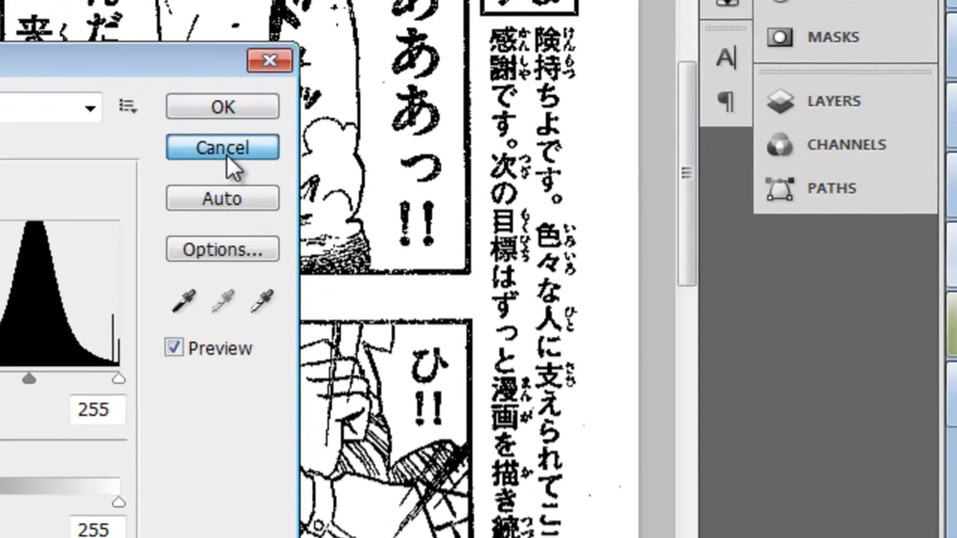
left_click(589, 215)
Hide the Levels 1 adjustment layer and keep Background copy as the active layer.
left_click(885, 193)
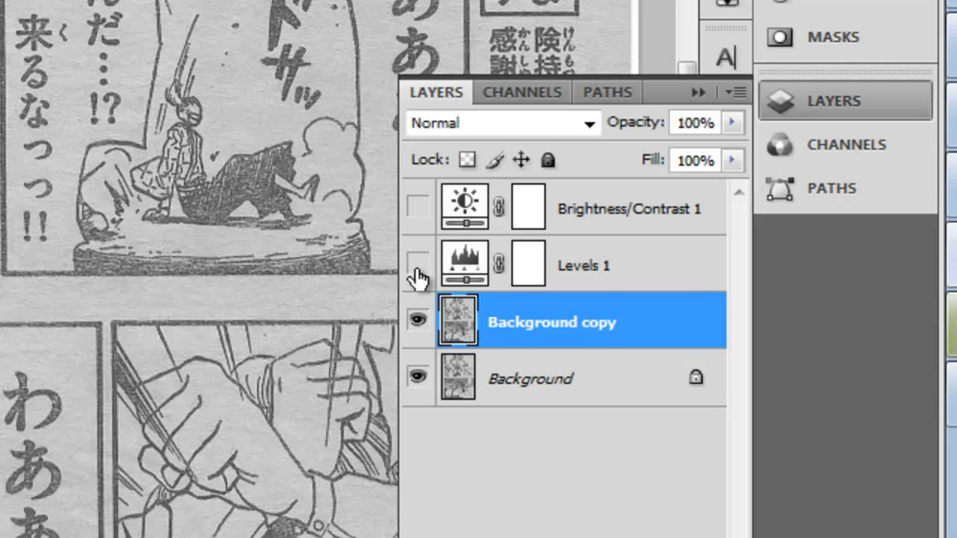
left_click(417, 263)
left_click(577, 275)
left_click(572, 310)
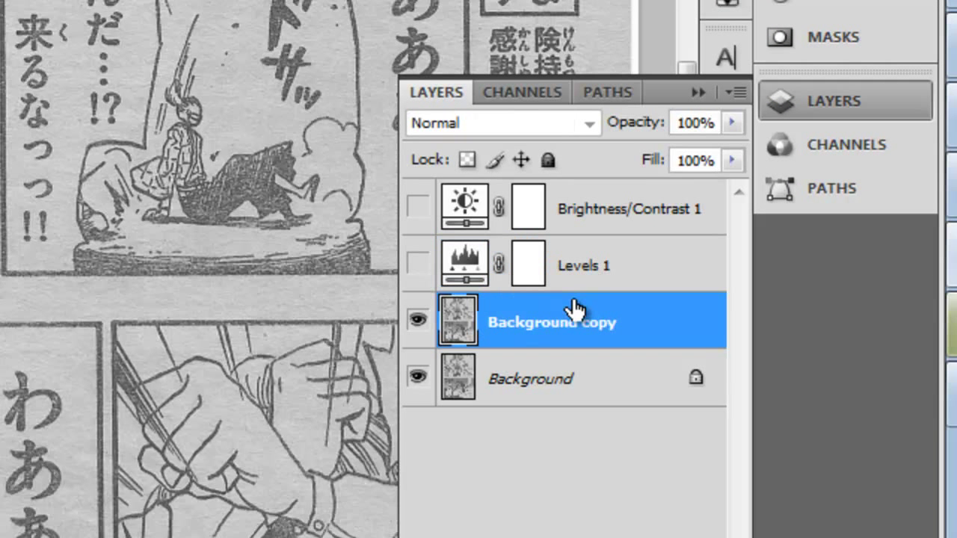
left_click(695, 89)
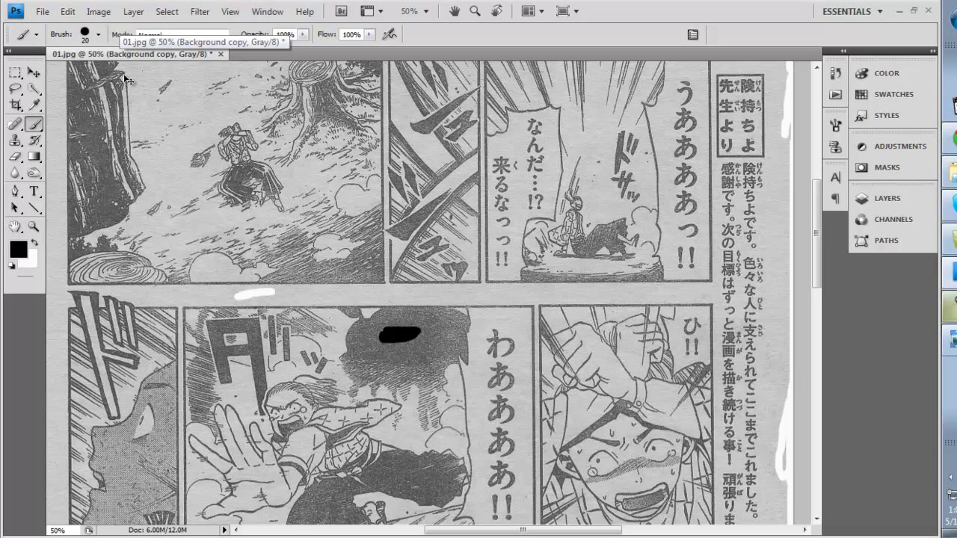
Apply Levels to Background copy with a shadow input level of 150 and a highlight input level of 180.
key("ctrl+l")
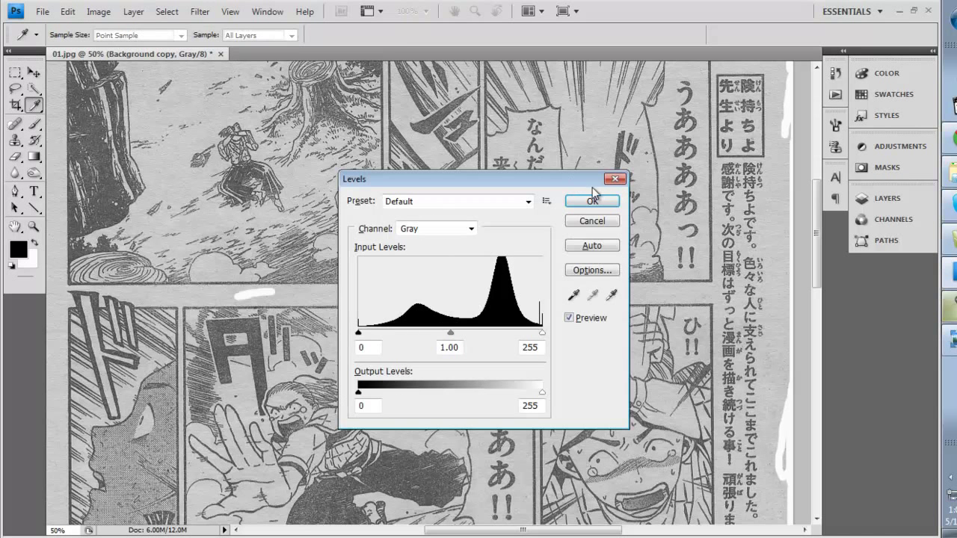
left_click(98, 11)
left_click(504, 51)
double_click(544, 350)
type("180")
double_click(364, 348)
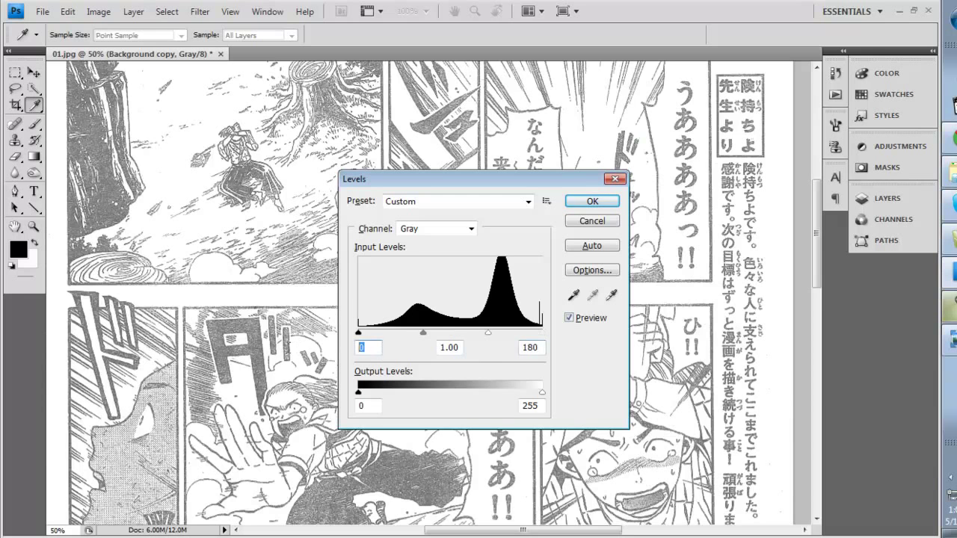
type("150")
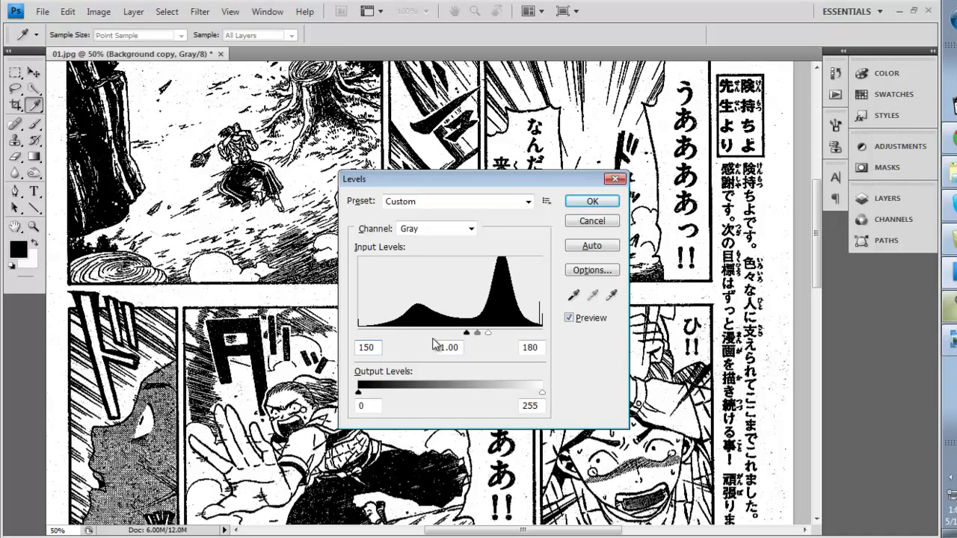
left_click(592, 202)
Examine the leveled page from the lower panels up to the top for leftover specks and the quality of blacks and whites.
scroll(820, 342, "down", 10)
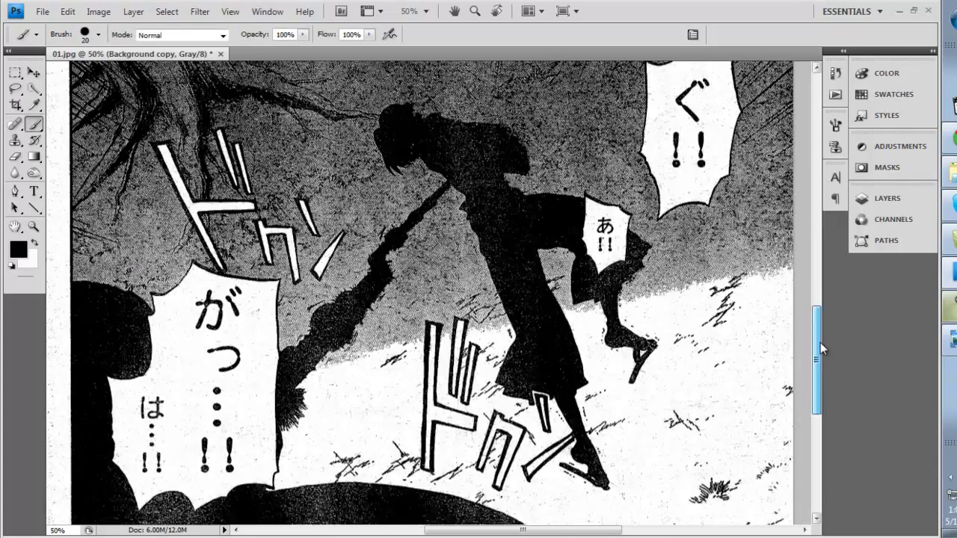
mouse_move(823, 322)
left_mouse_down()
mouse_move(824, 269)
mouse_move(826, 312)
left_mouse_up()
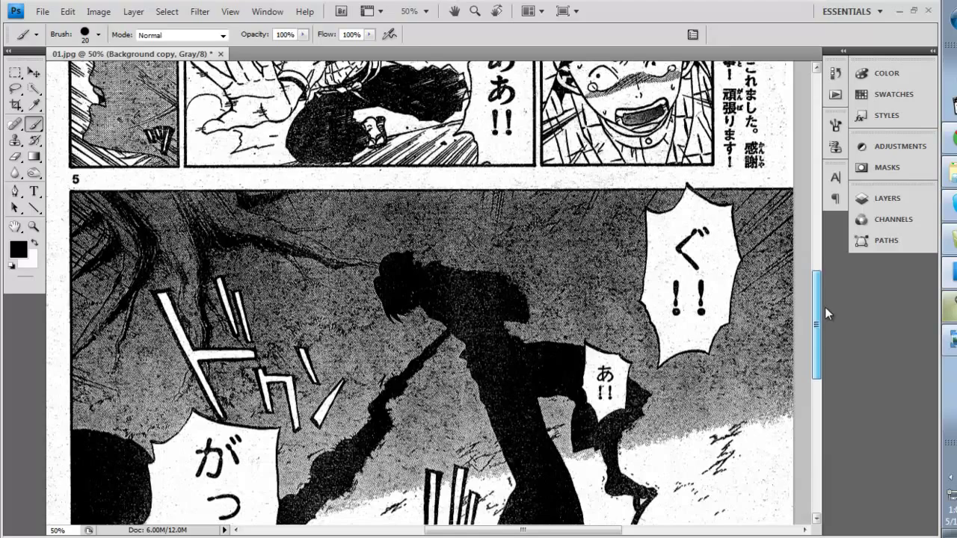
left_click_drag(824, 307, 823, 218)
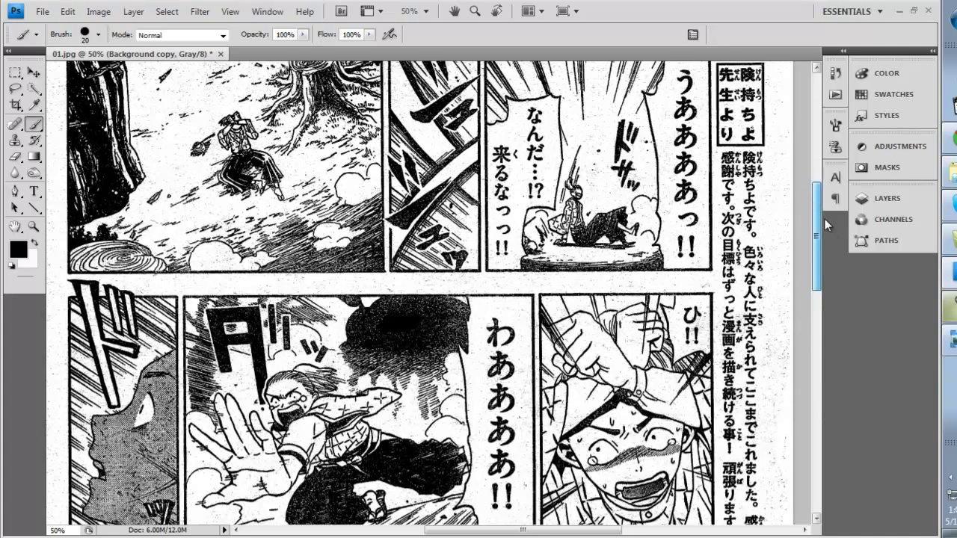
left_click_drag(824, 218, 822, 194)
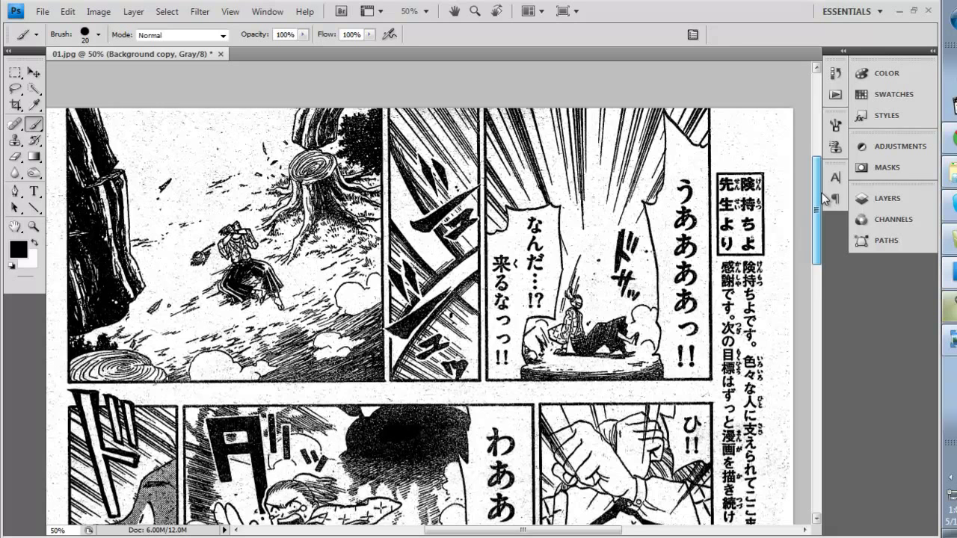
scroll(823, 198, "down", 1)
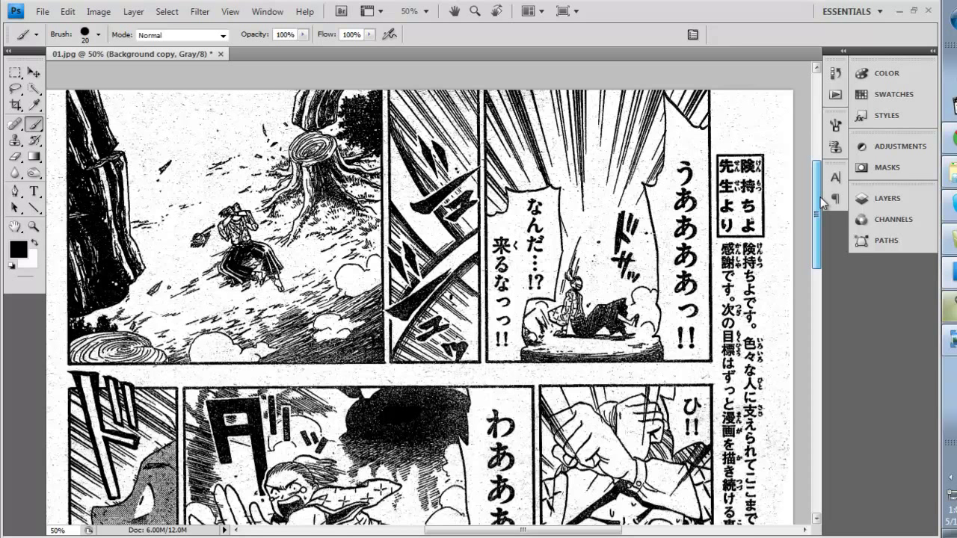
scroll(822, 202, "down", 1)
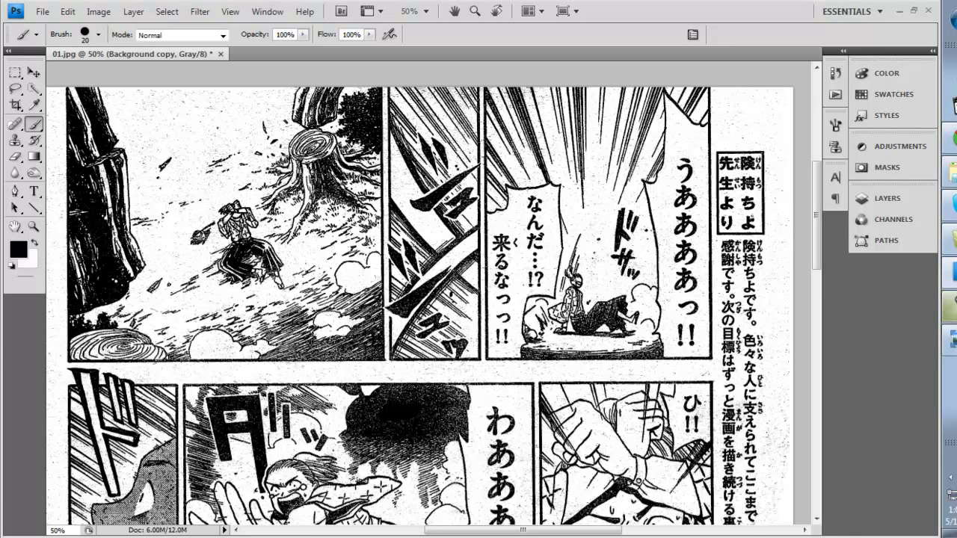
left_click(949, 306)
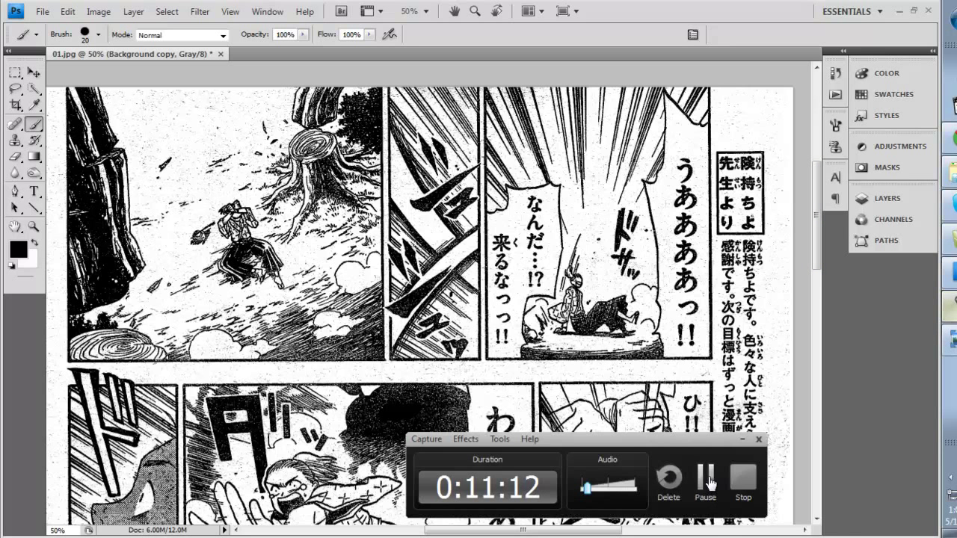